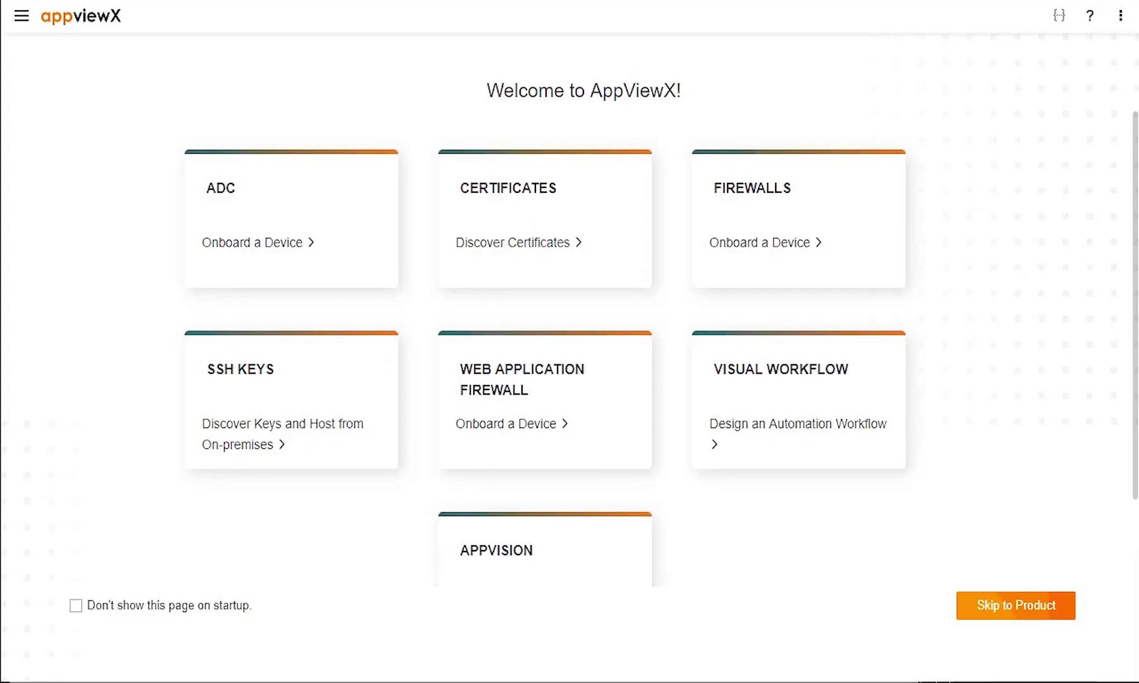
# Open the certificate inventory and create a certificate group for OrgUnit4 - Dev with automatic renewal 10 days before expiry
pyautogui.click(22, 15)
pyautogui.moveTo(62, 377)
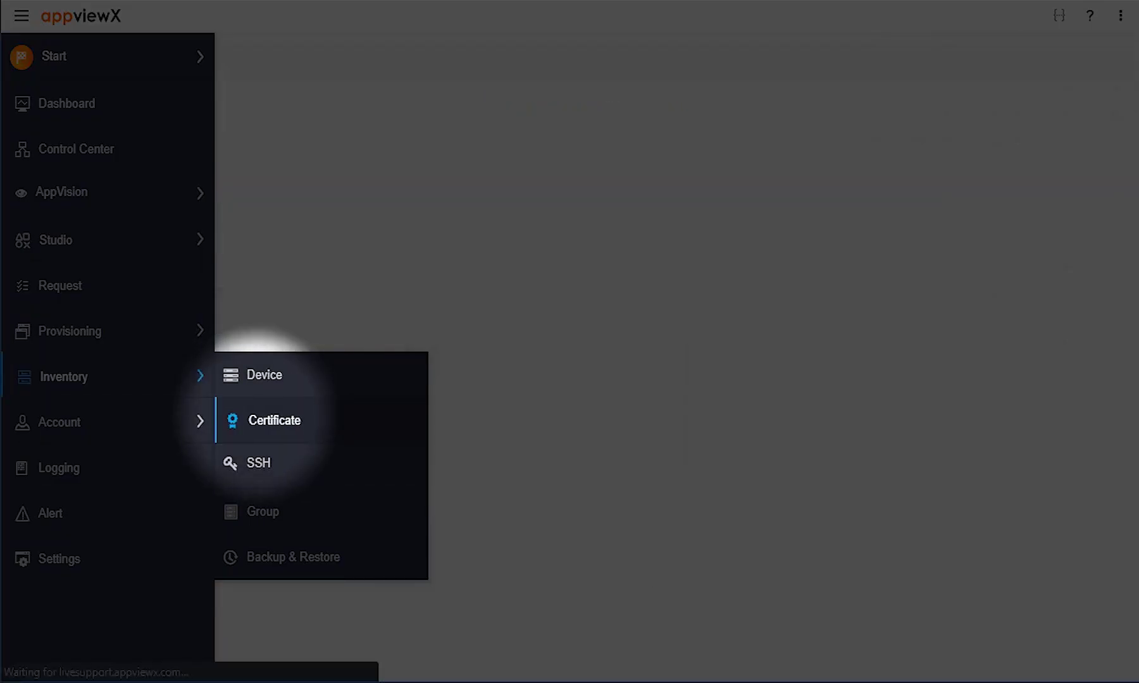
pyautogui.click(272, 420)
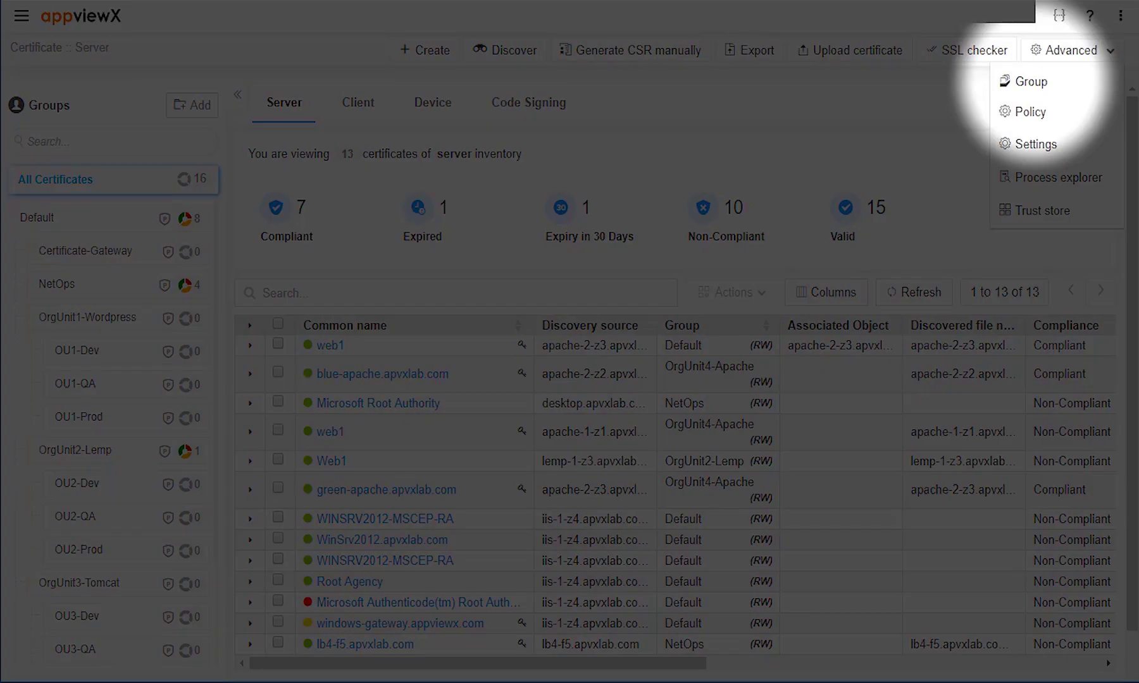
pyautogui.click(1032, 82)
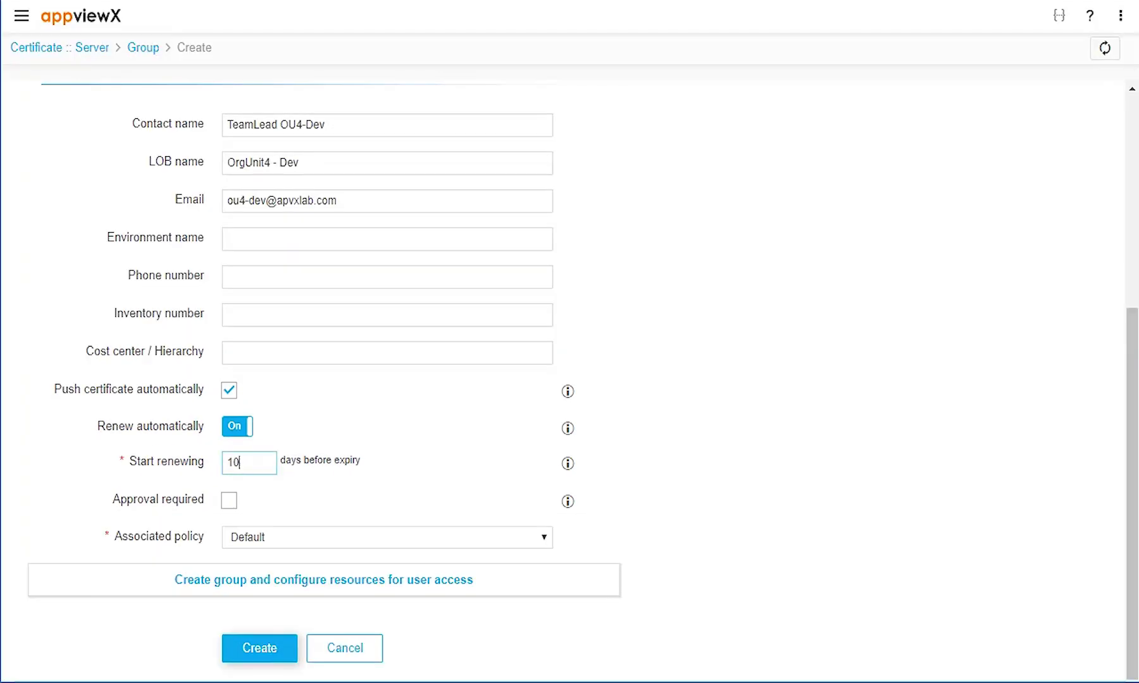
pyautogui.click(259, 649)
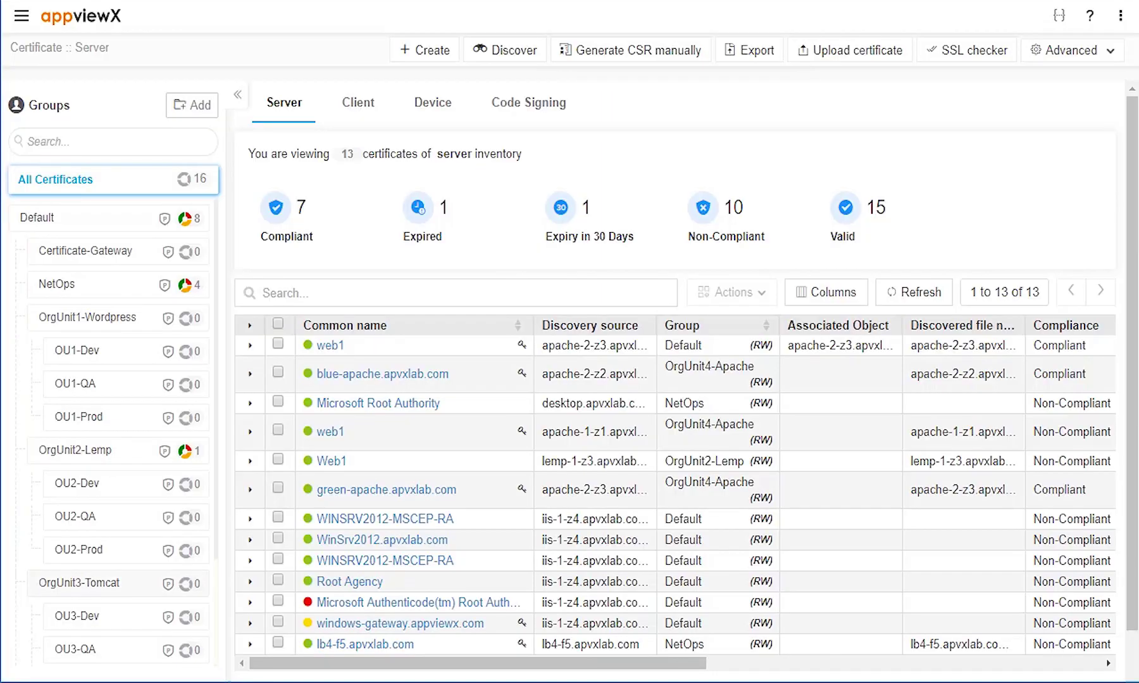
# Start a new CA policy and exclude AppViewX::AppViewX CA from its CA settings
pyautogui.click(1071, 50)
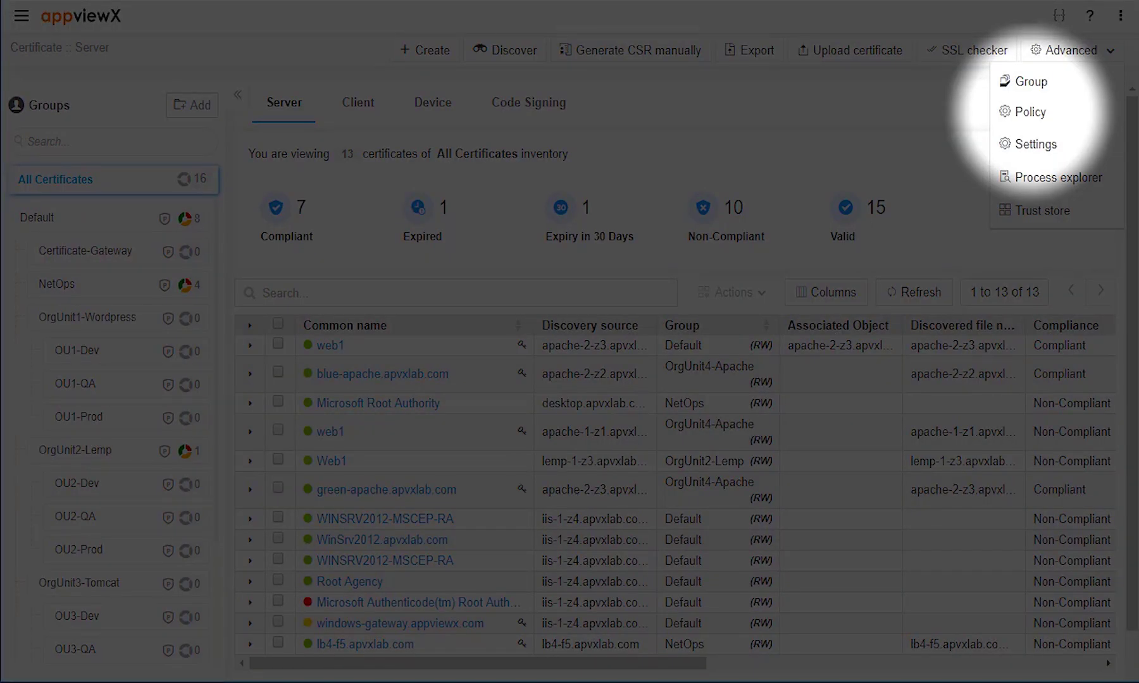
pyautogui.click(1030, 112)
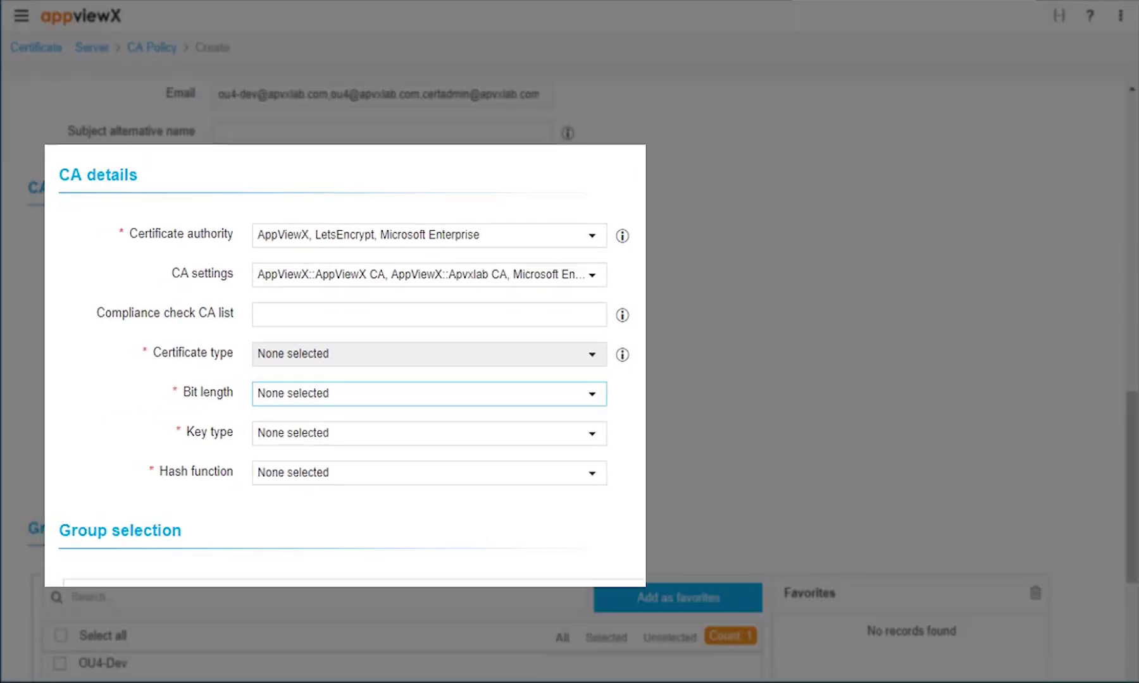
pyautogui.click(307, 276)
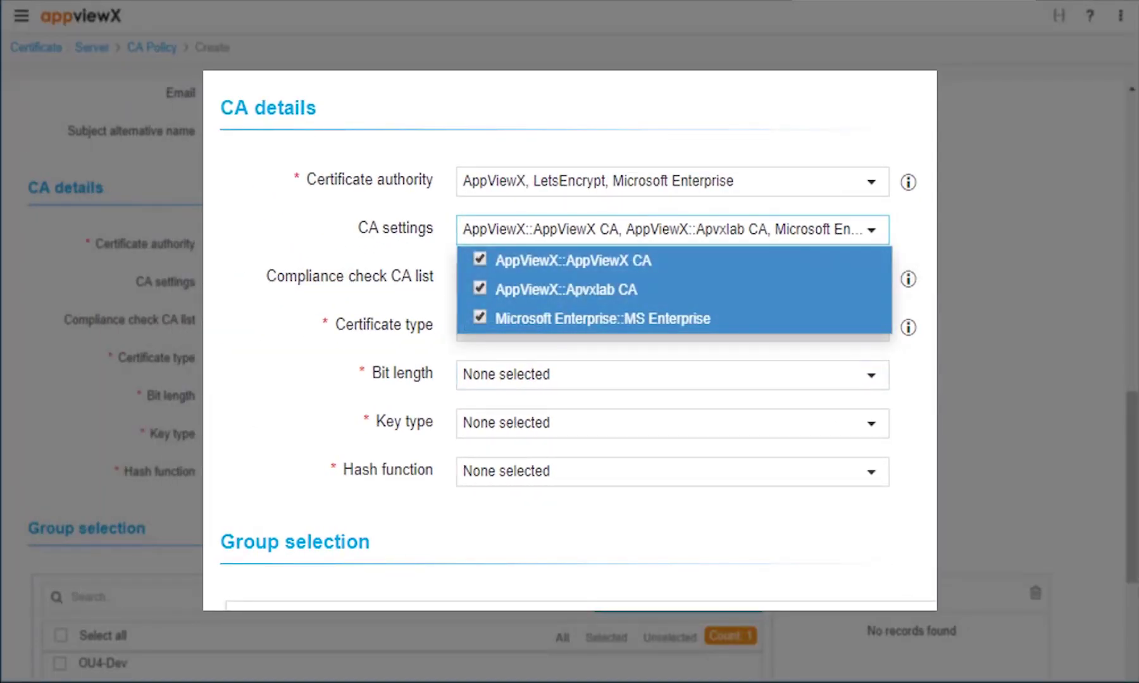
pyautogui.click(506, 265)
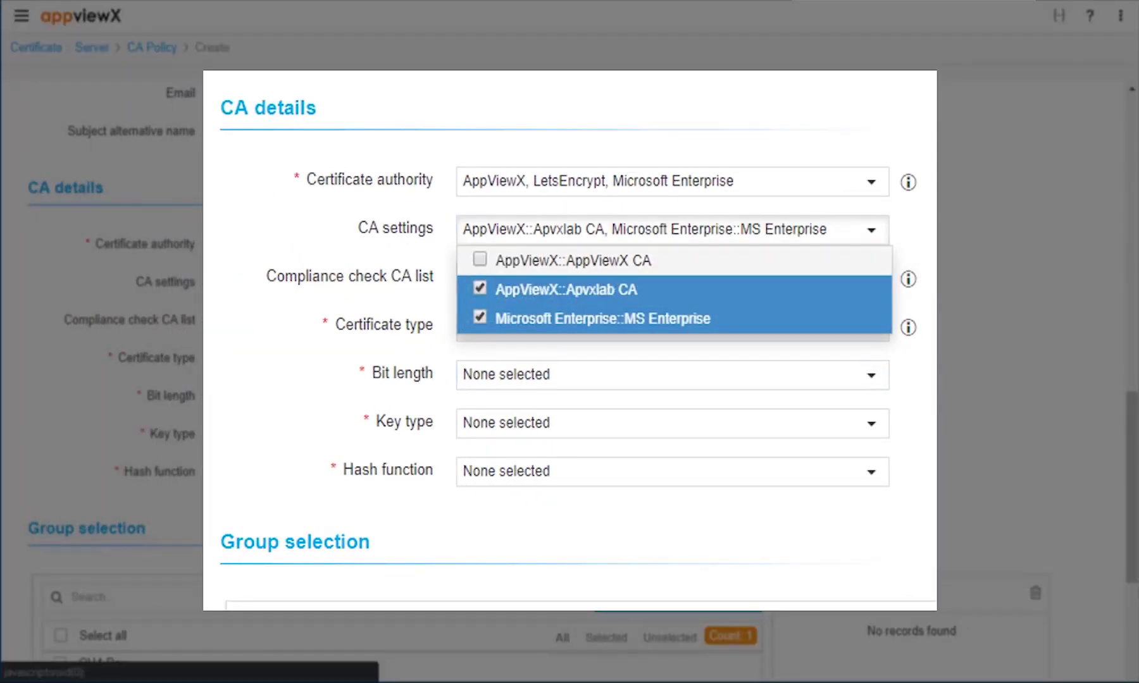
pyautogui.press('Escape')
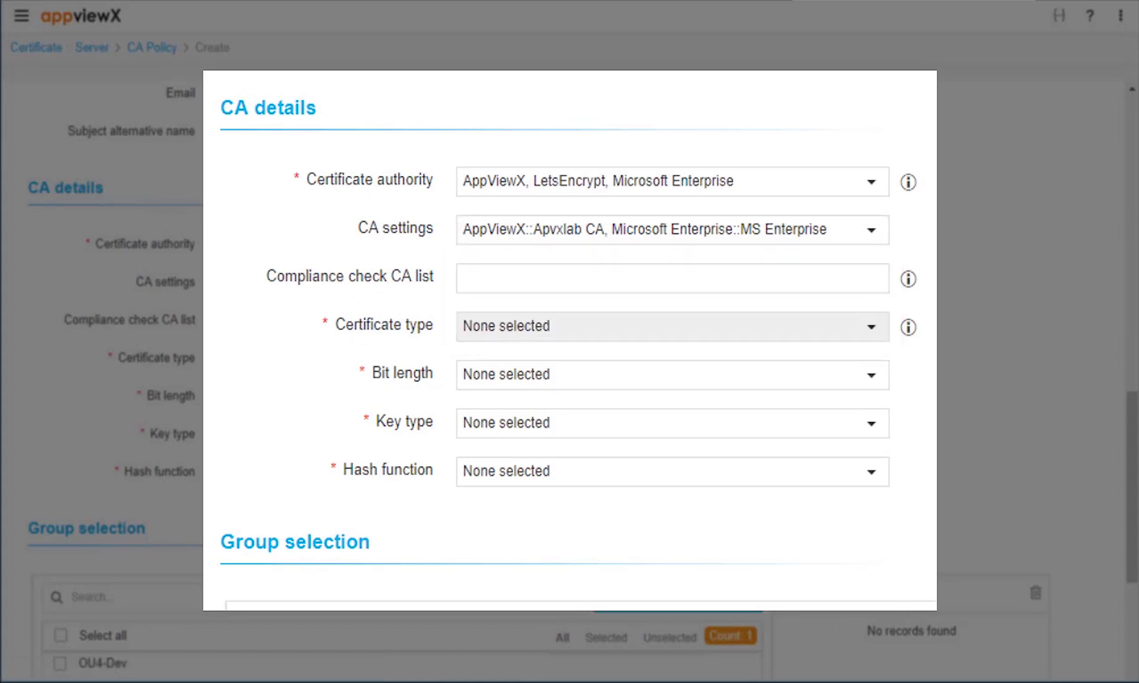
# Set the CA policy's bit length to 2048 and its key type to RSA
pyautogui.click(506, 374)
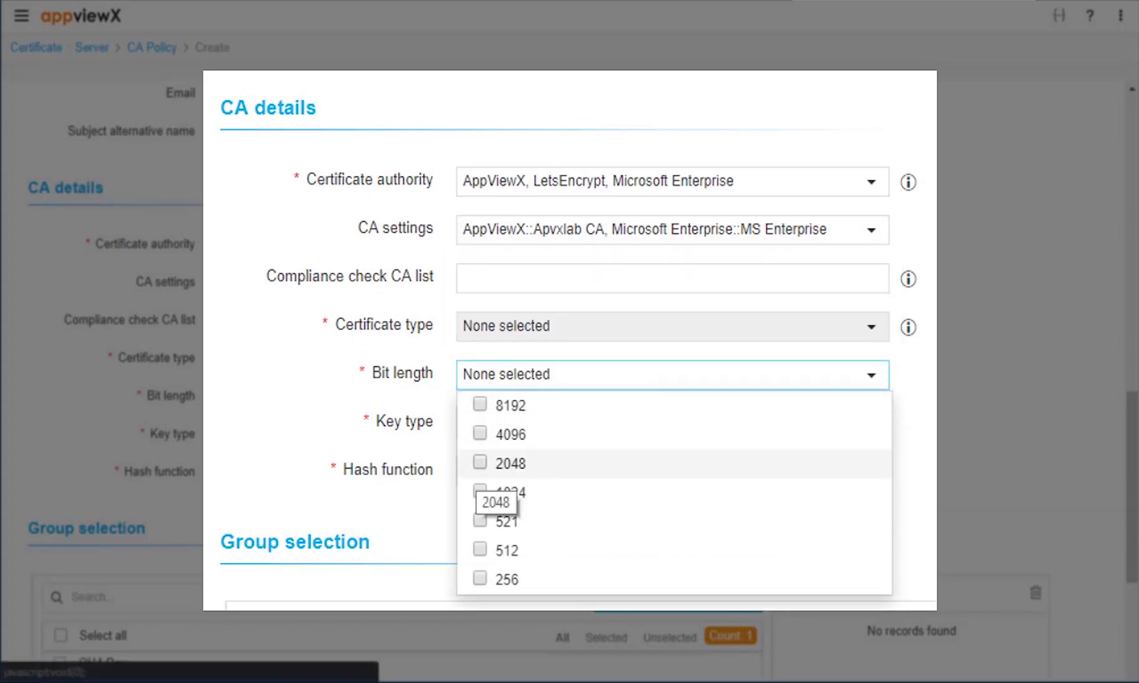
pyautogui.click(487, 469)
pyautogui.press('Escape')
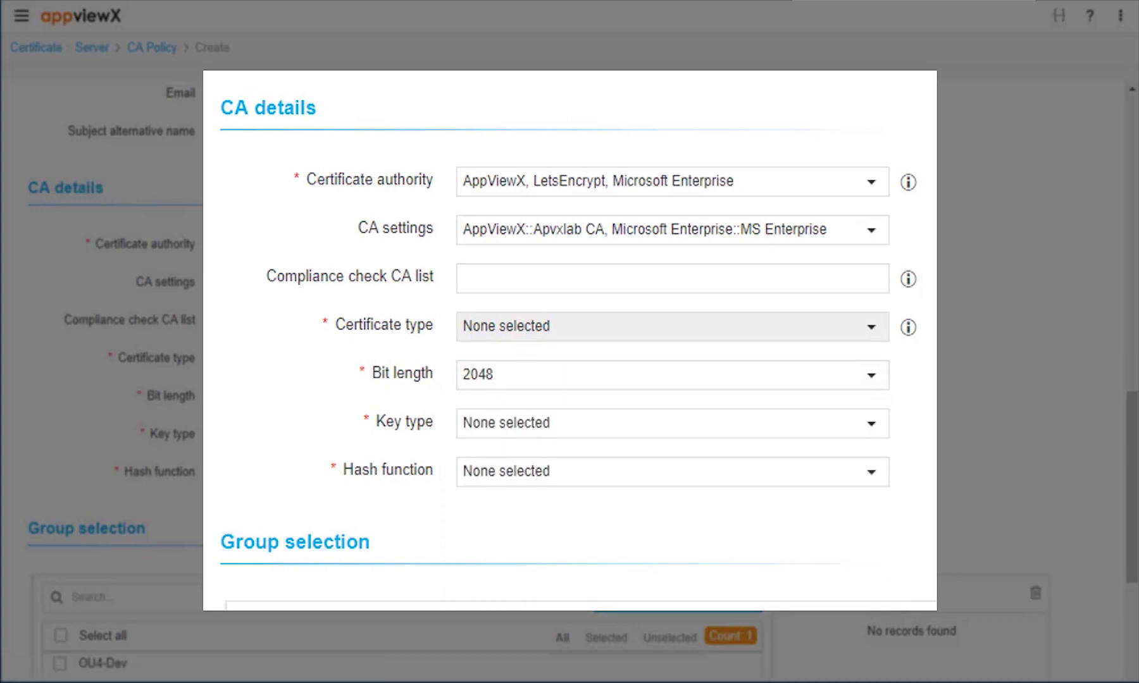
pyautogui.click(671, 424)
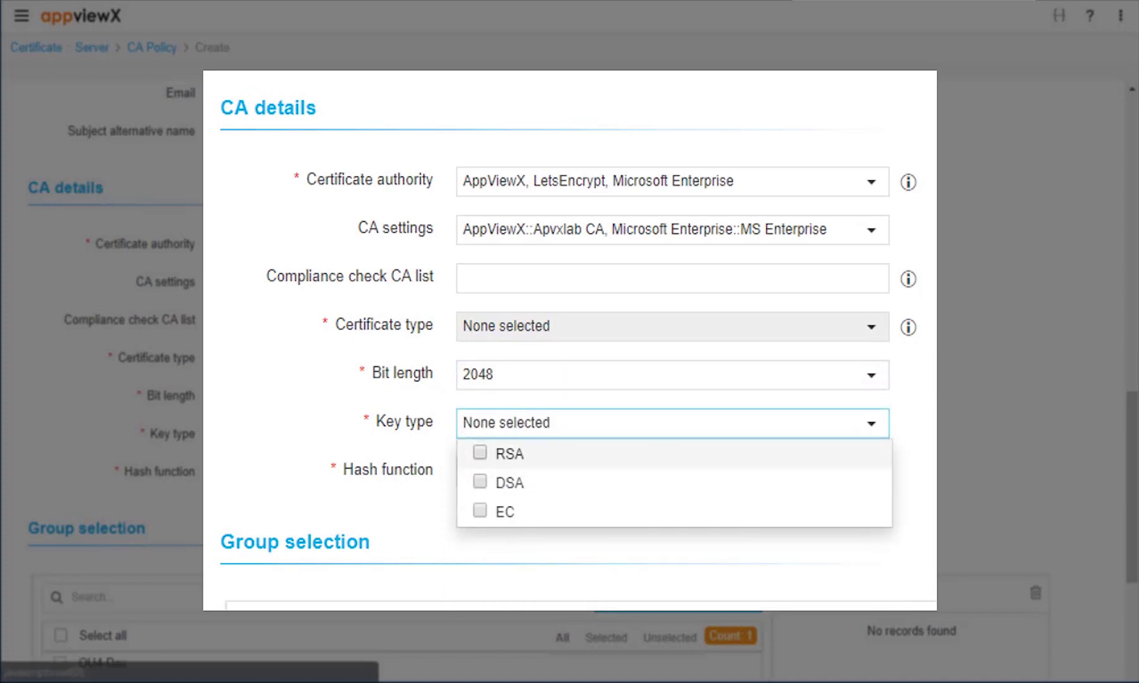
pyautogui.click(487, 454)
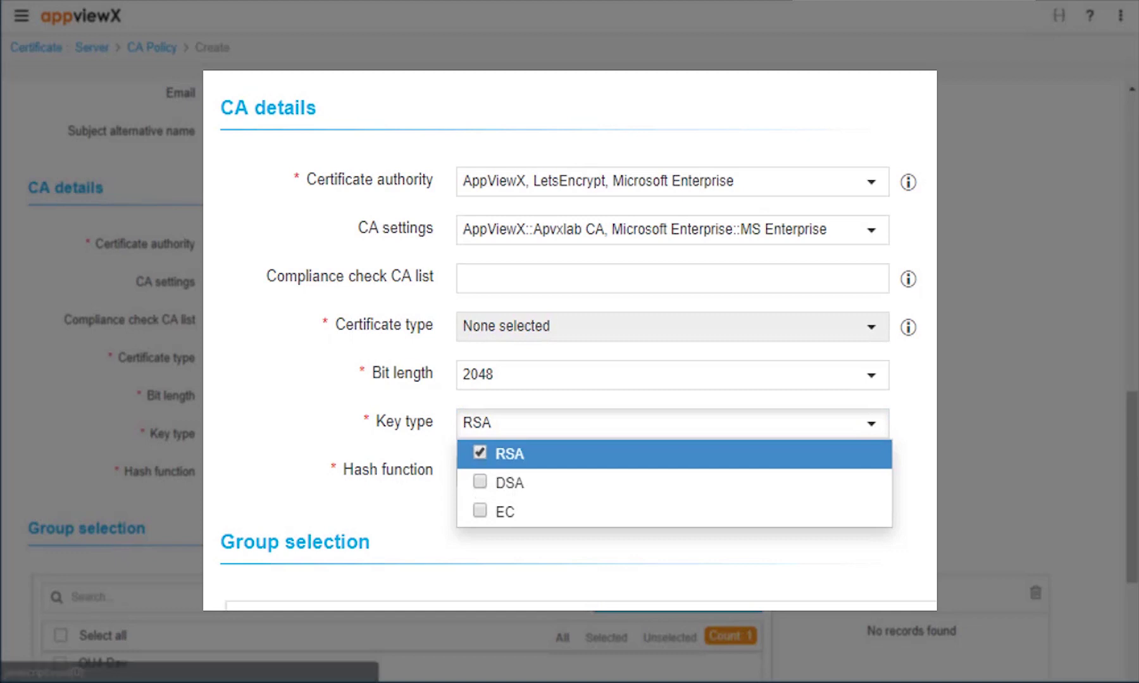
pyautogui.press('Escape')
# Allow the SHA512, SHA384 and SHA256 hash functions in the CA policy
pyautogui.click(506, 471)
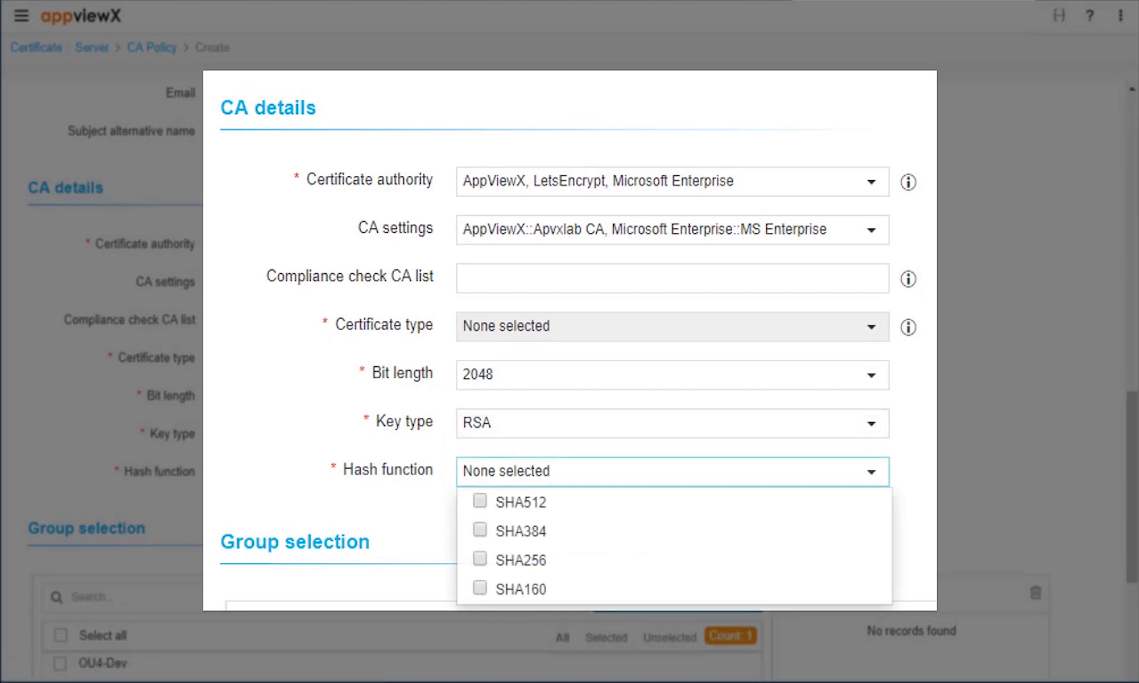
pyautogui.click(506, 503)
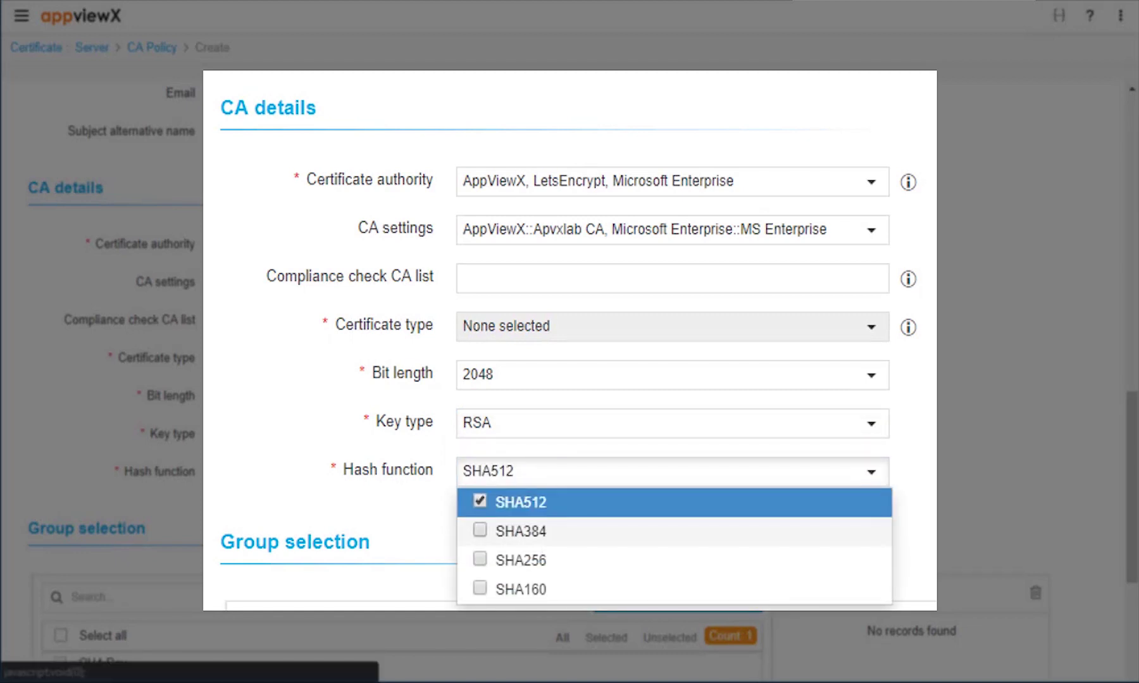
pyautogui.click(490, 531)
pyautogui.click(506, 561)
pyautogui.press('Escape')
# Assign the policy to the OU4-Dev group and create it without performing a compliance check
pyautogui.scroll(-1, 569, 379)
pyautogui.scroll(-4, 569, 379)
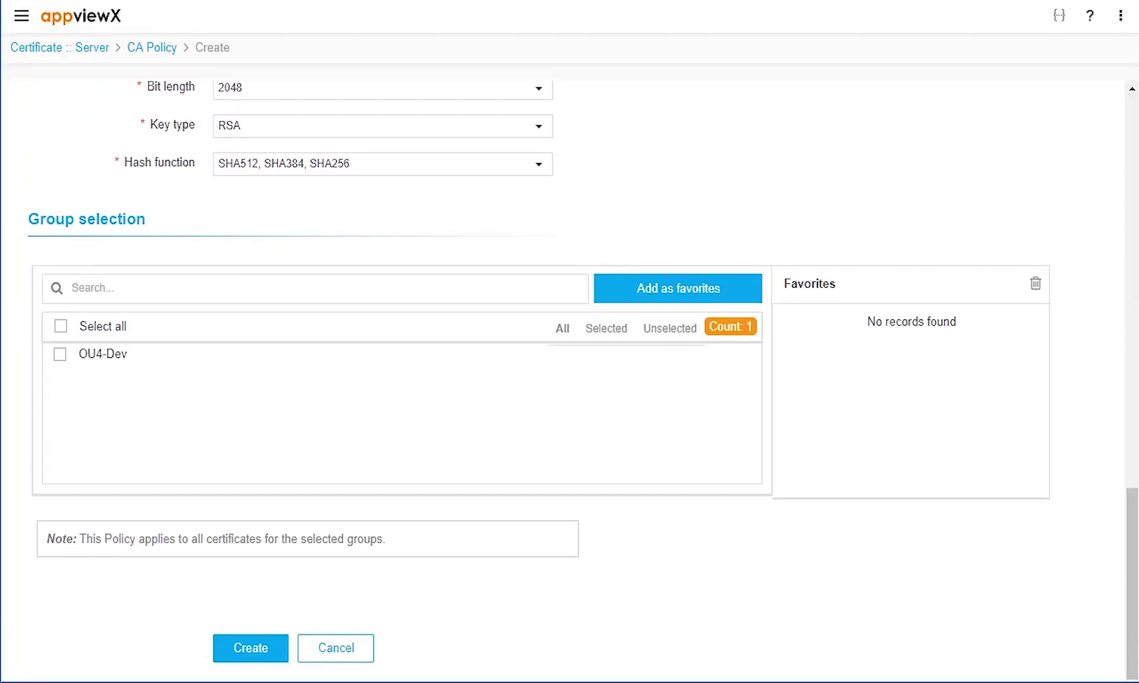
pyautogui.click(60, 354)
pyautogui.click(250, 648)
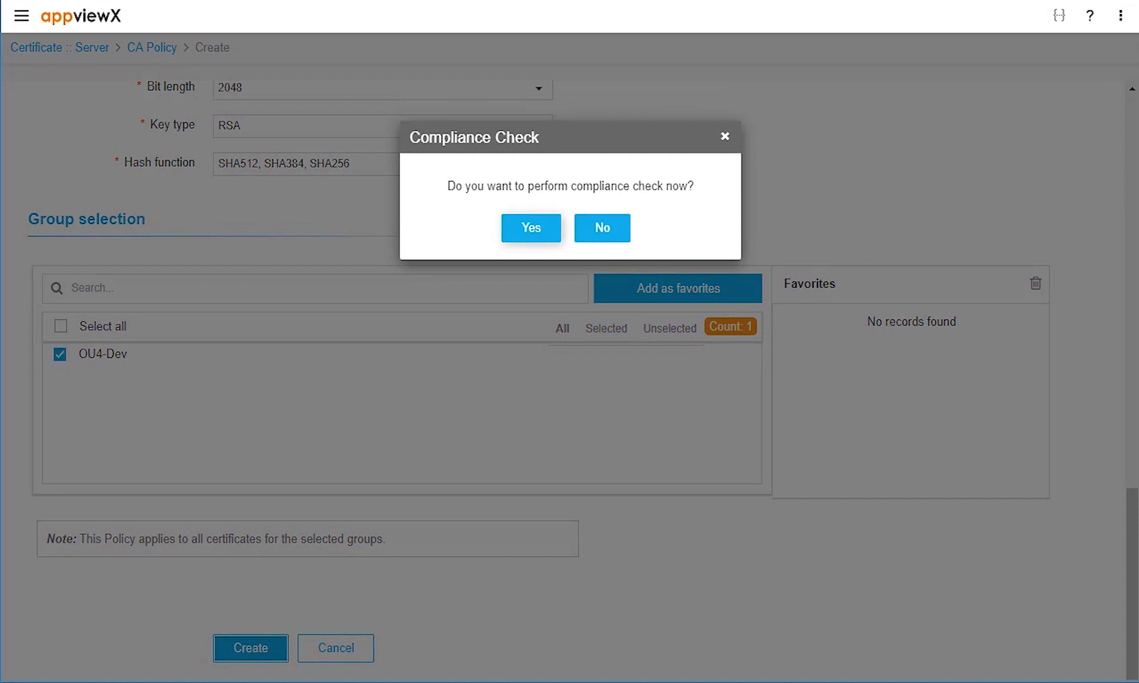
pyautogui.click(603, 228)
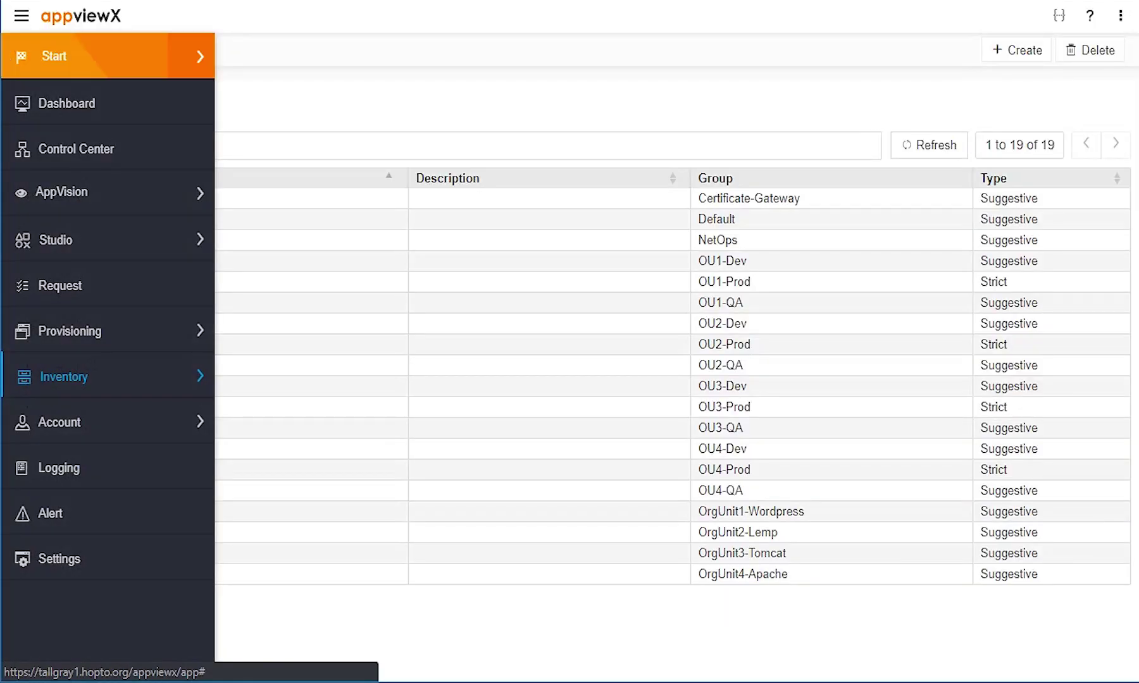
# Start a new certificate discovery from the certificate inventory and set its source to Subnet
pyautogui.moveTo(64, 376)
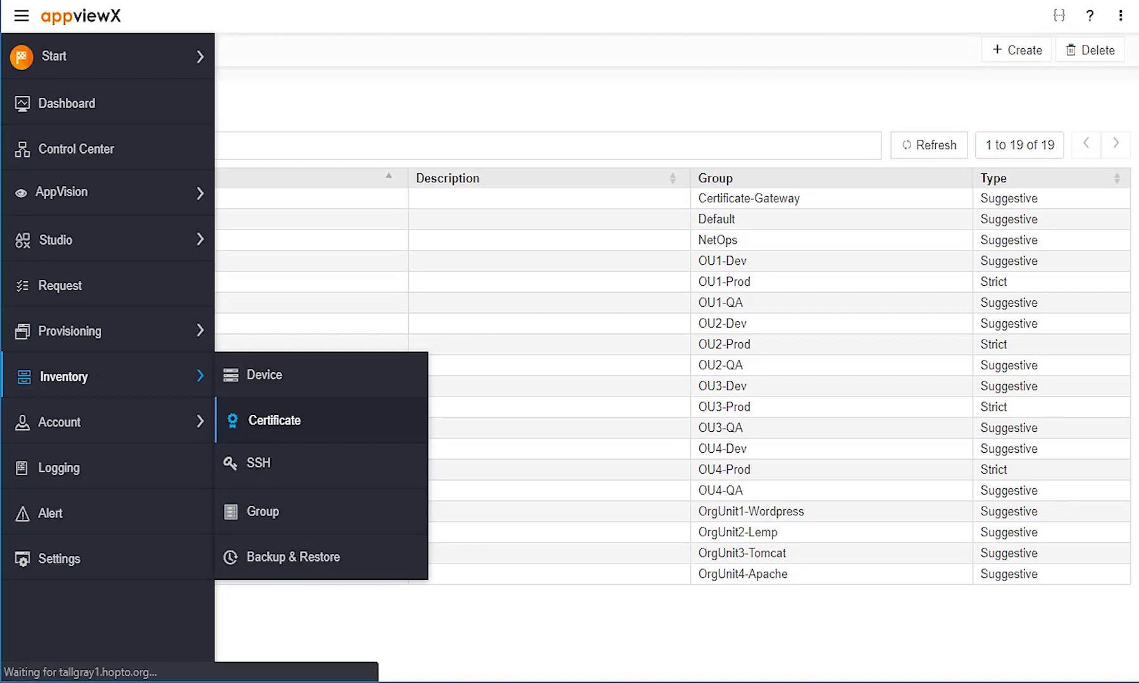
pyautogui.click(274, 420)
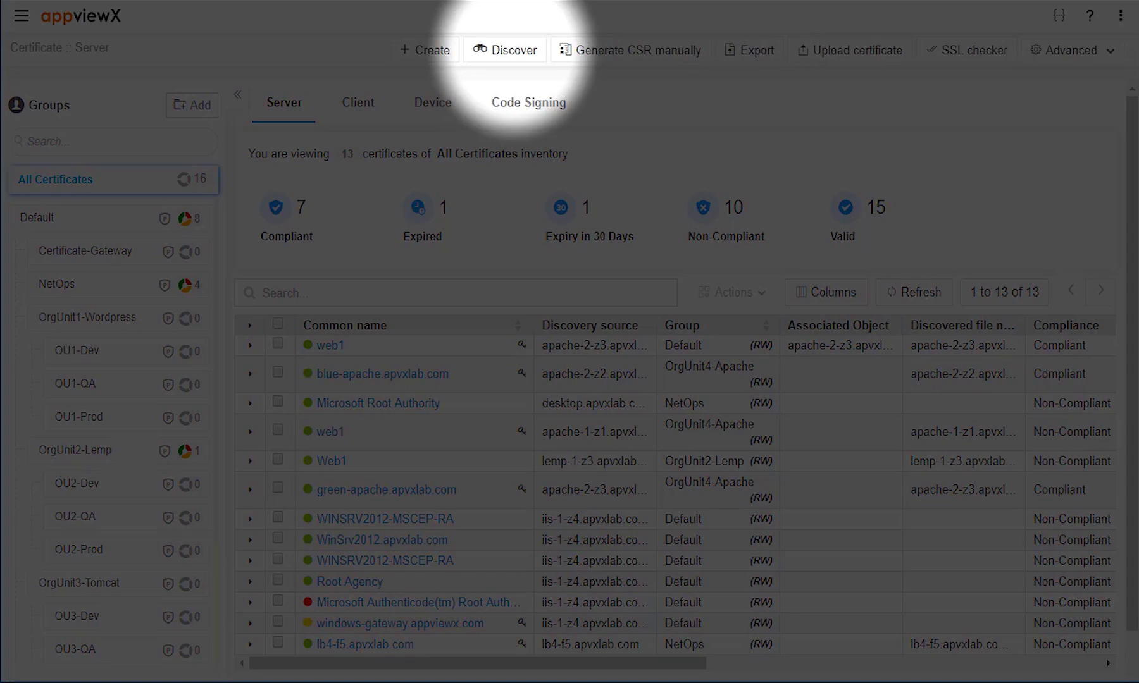
pyautogui.click(504, 50)
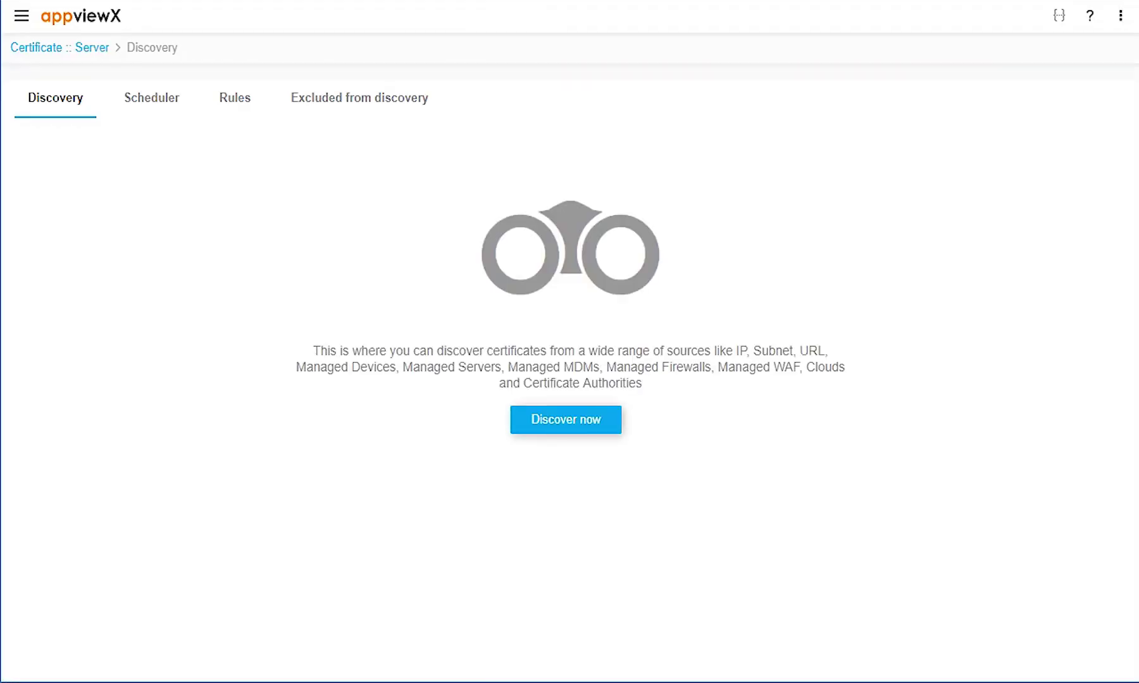
pyautogui.click(565, 419)
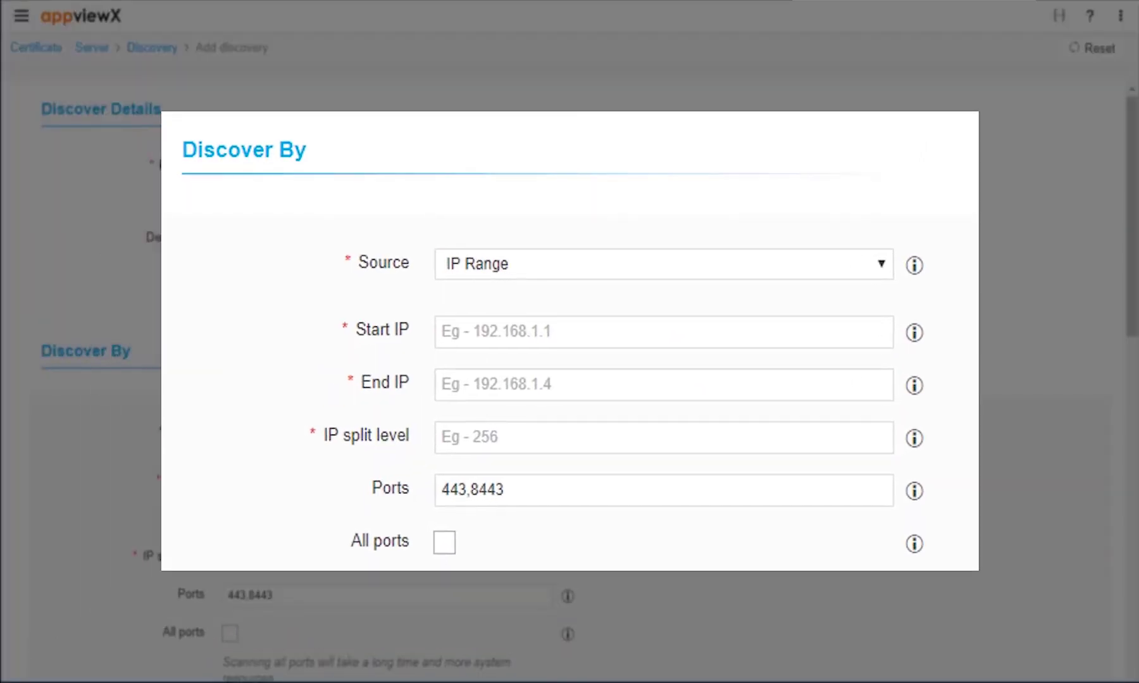
pyautogui.click(663, 264)
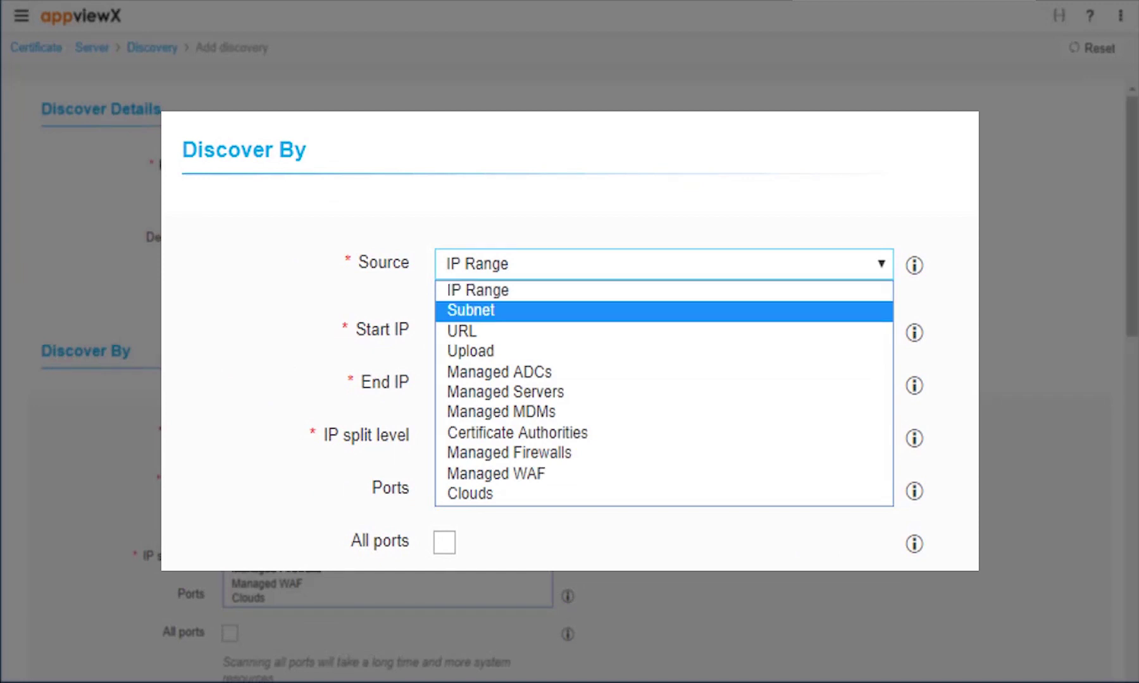
pyautogui.click(664, 311)
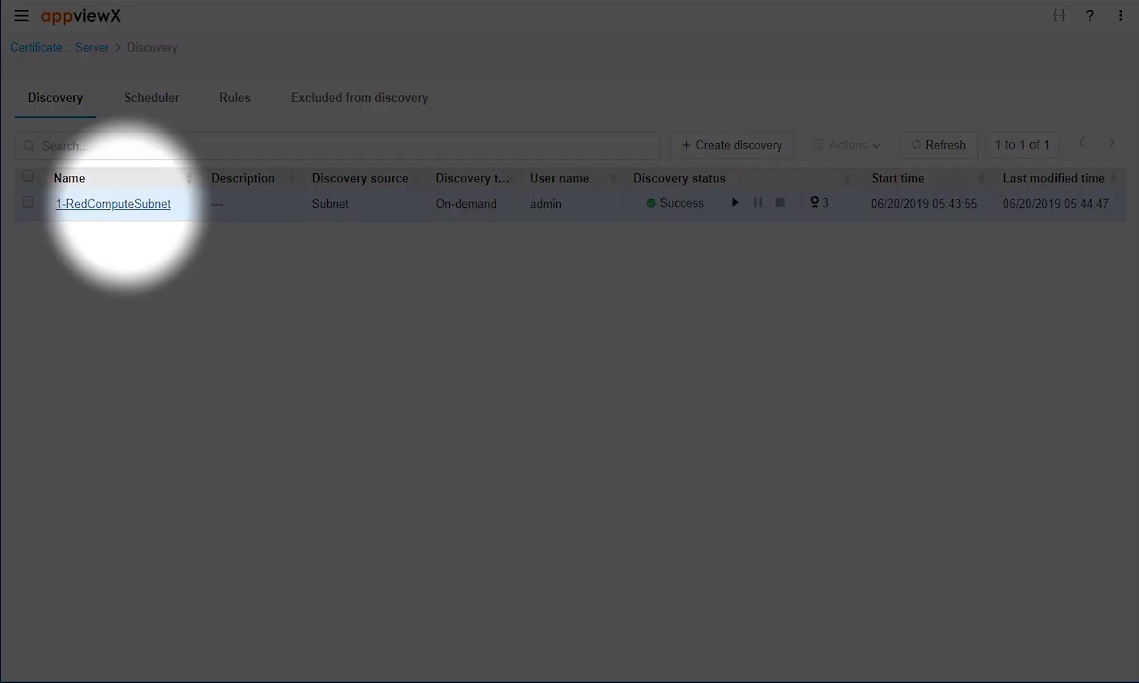
# Open the 1-RedComputeSubnet discovery and view its discovered certificates
pyautogui.click(113, 203)
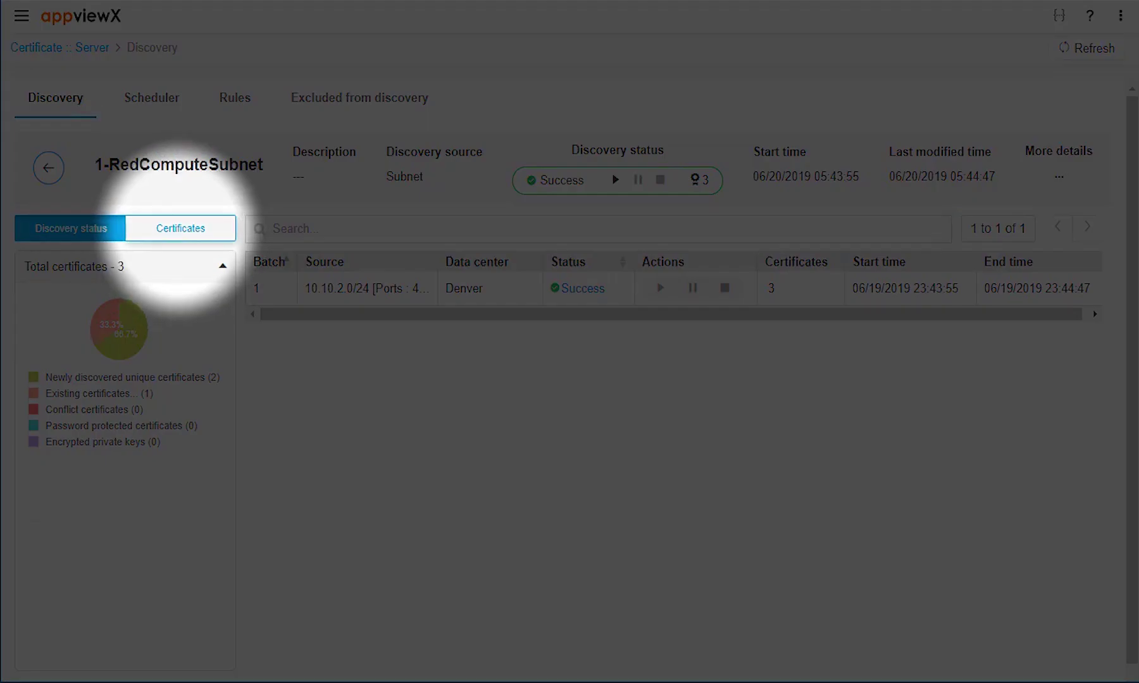
pyautogui.click(199, 233)
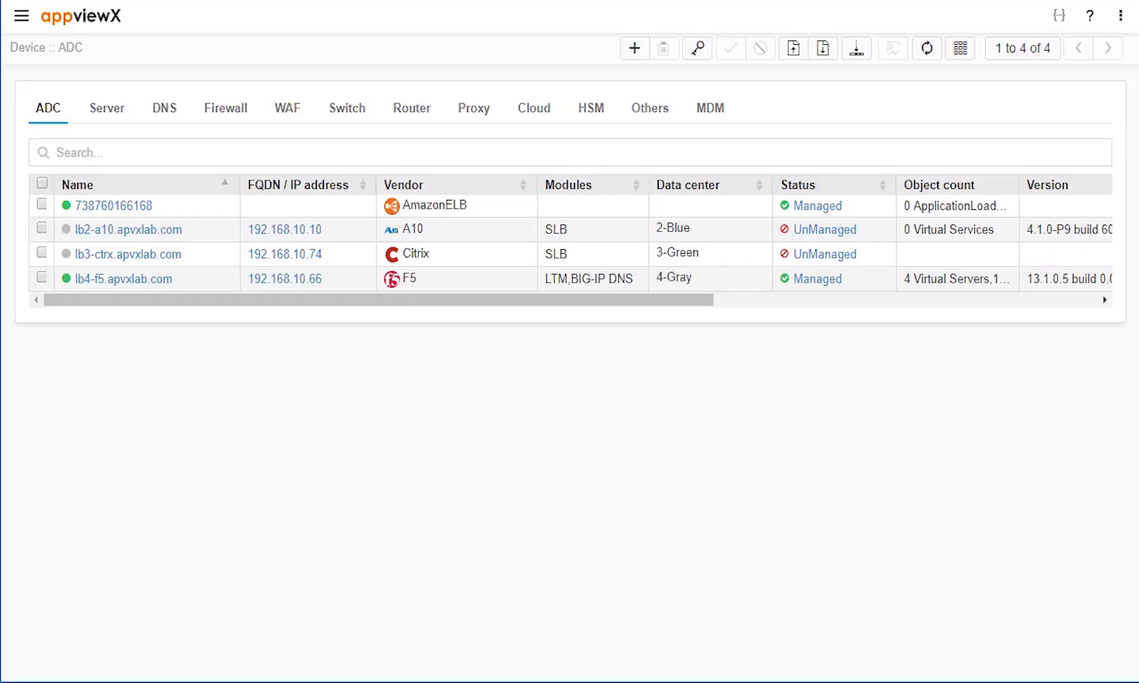
# Add the F5 ADC device lb1-f5.apvxlab.com with the LTM module and IP address 192.168.10.2, and return to the device inventory
pyautogui.click(634, 48)
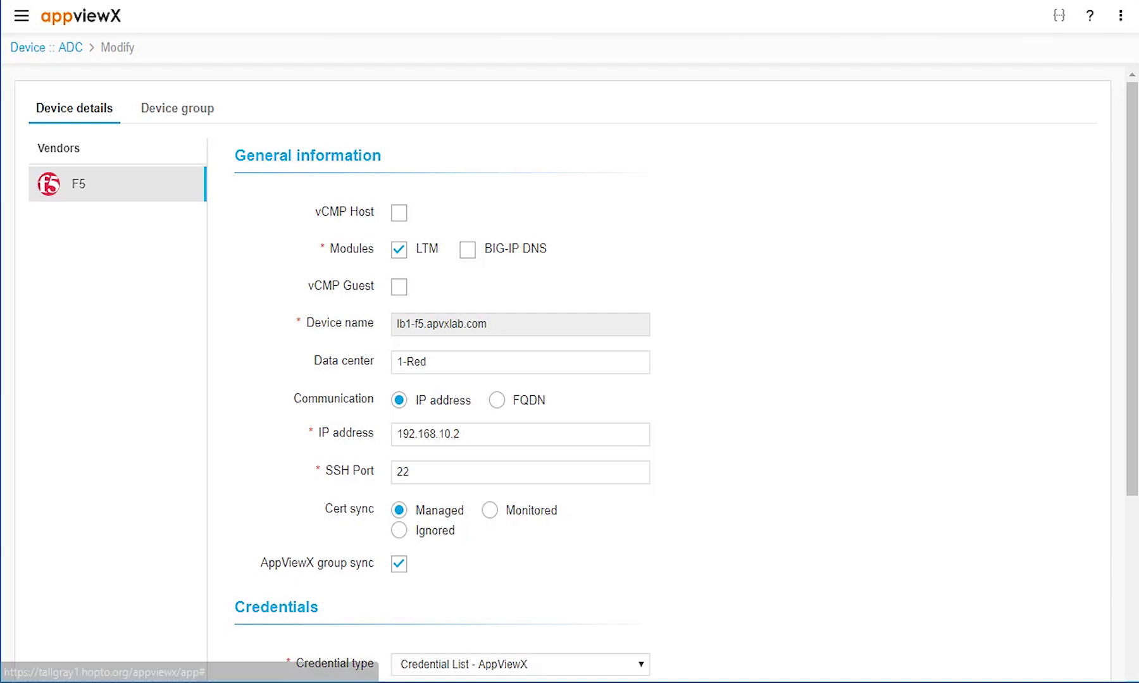
pyautogui.click(21, 15)
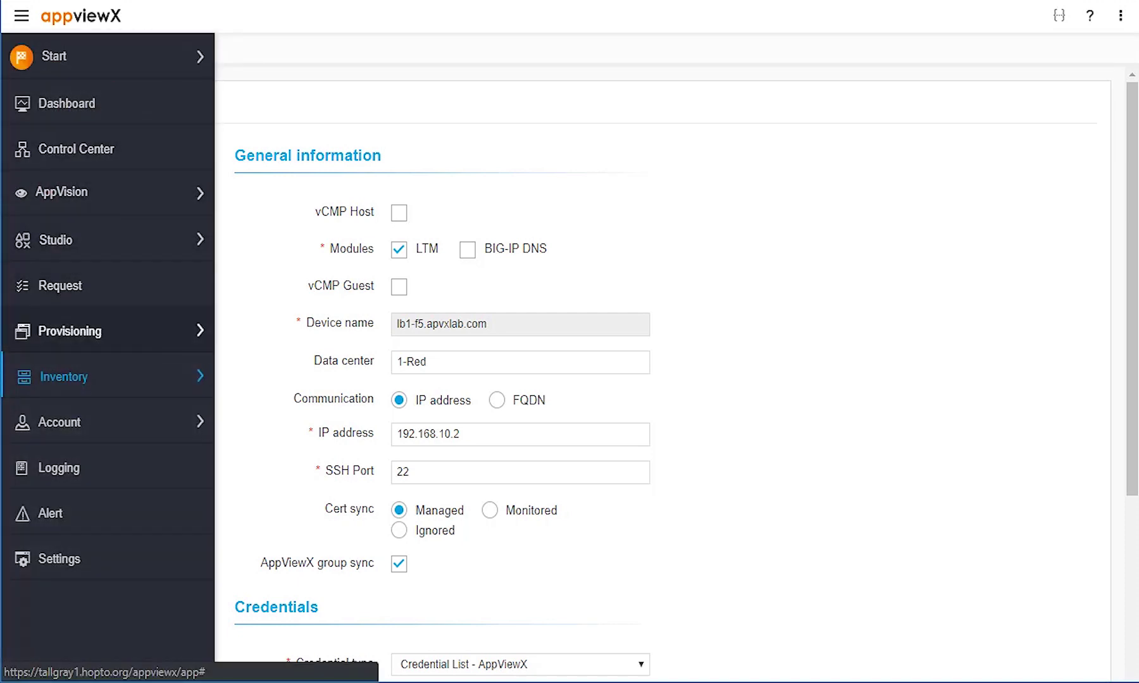
pyautogui.click(64, 377)
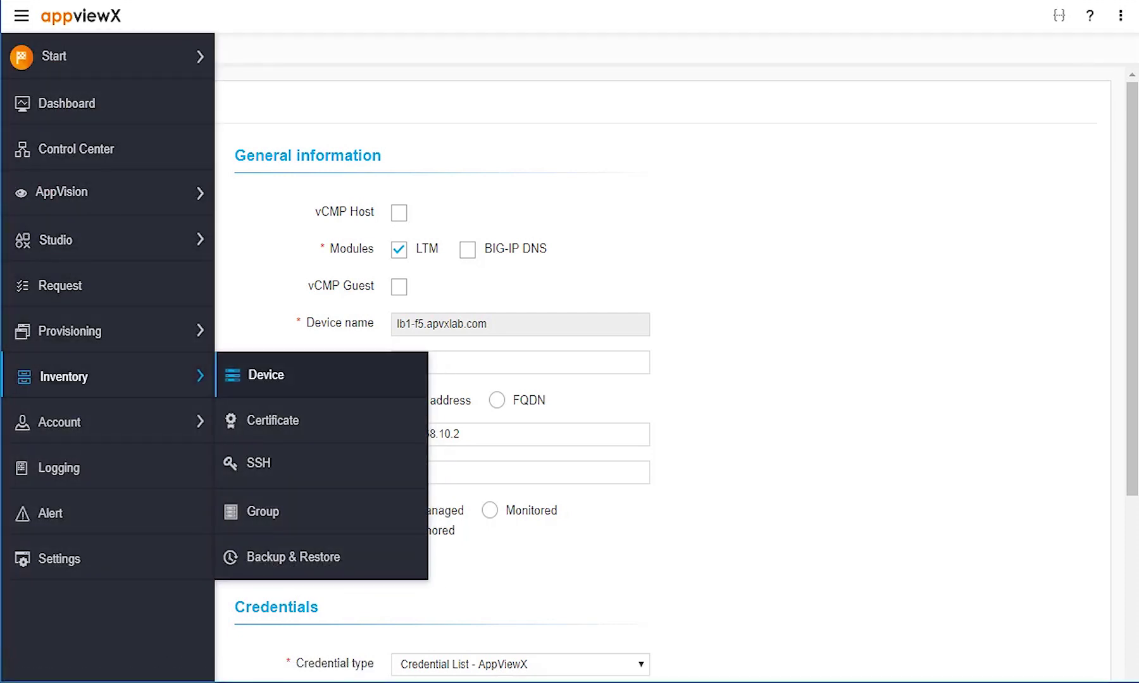
pyautogui.click(266, 375)
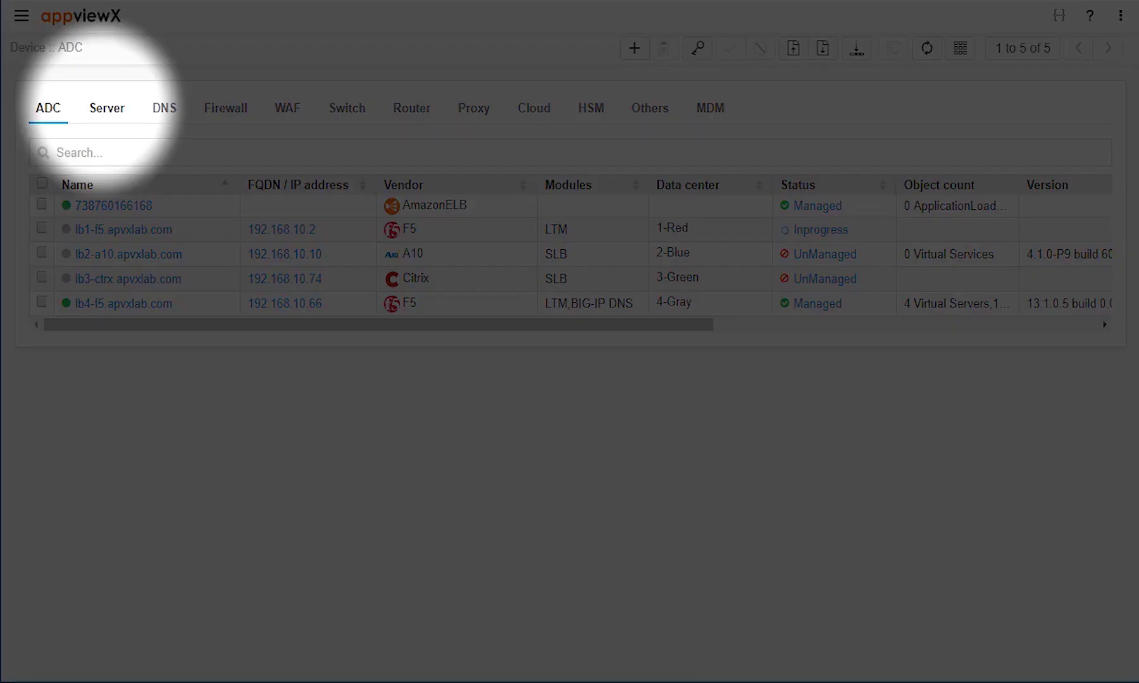
# Start adding a server device, setting its certificate location to /usr/ssl/certs and its key location to /usr/ssl/private
pyautogui.click(107, 109)
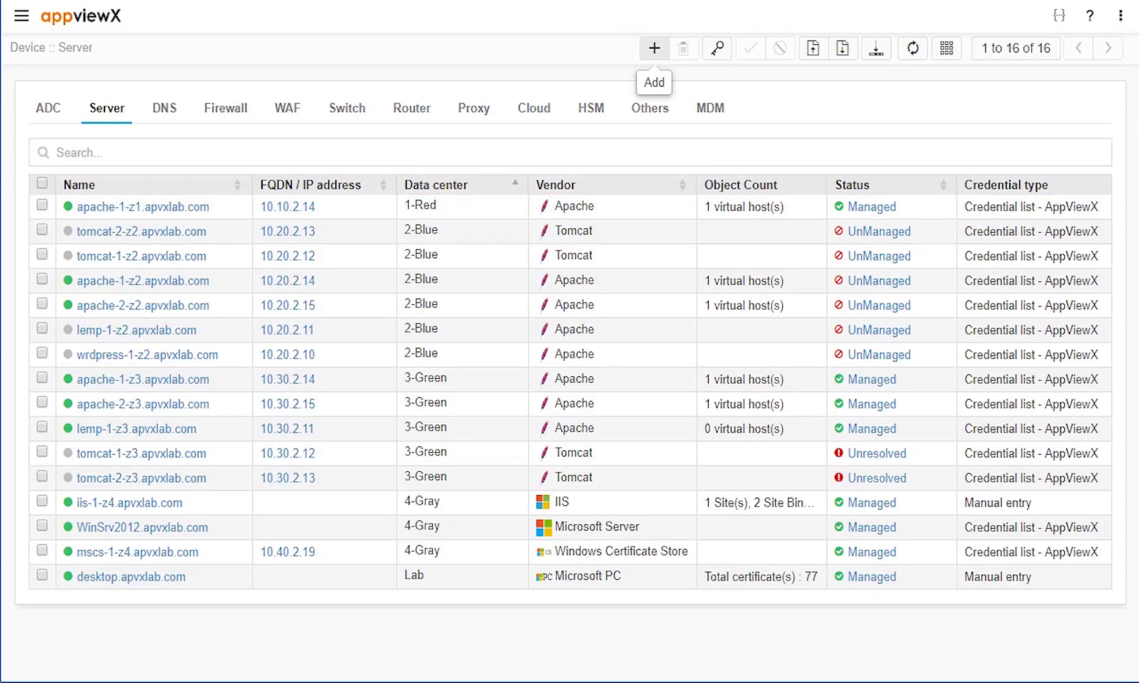
pyautogui.click(654, 48)
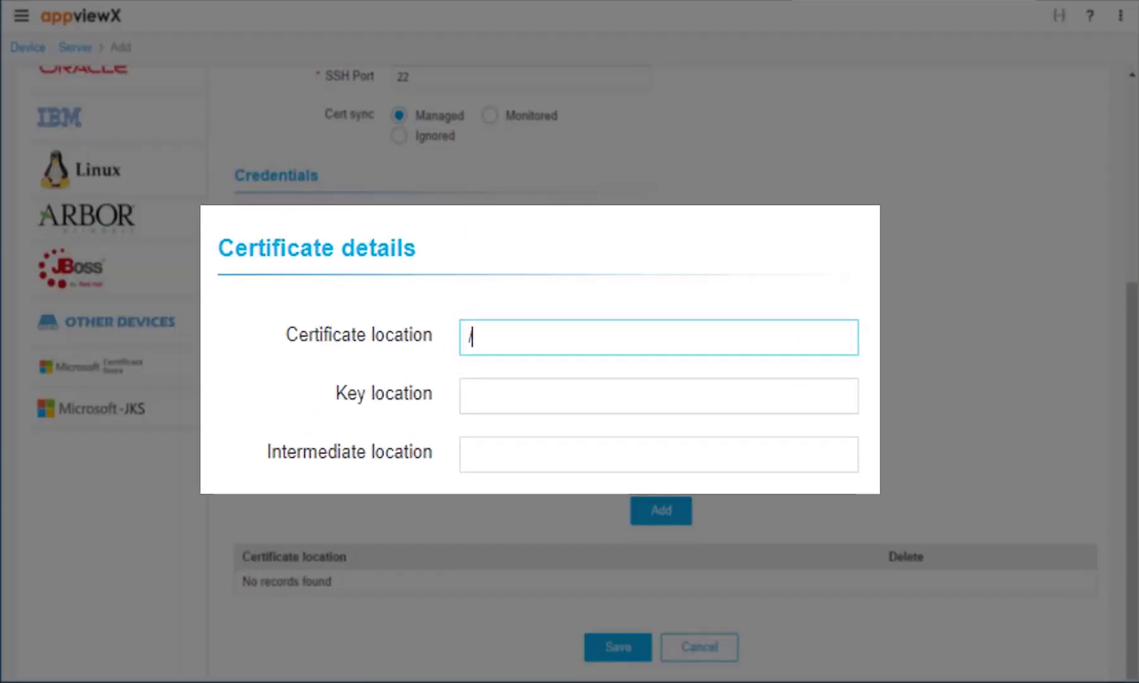
pyautogui.write('usr/s')
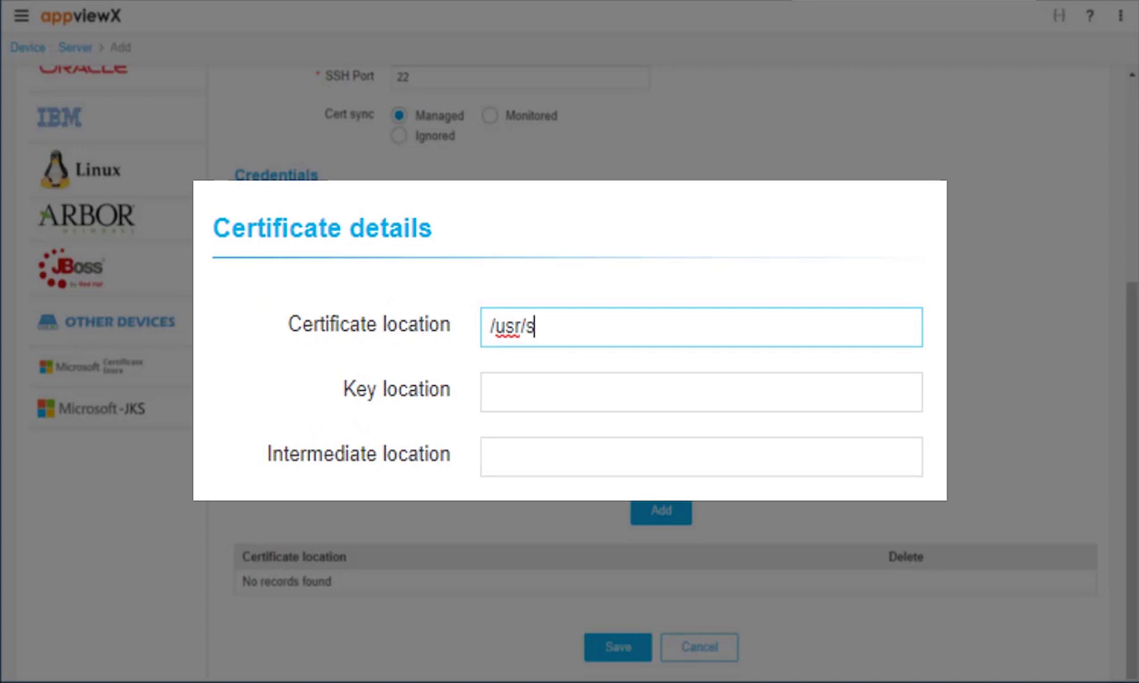
pyautogui.write('sl/ce')
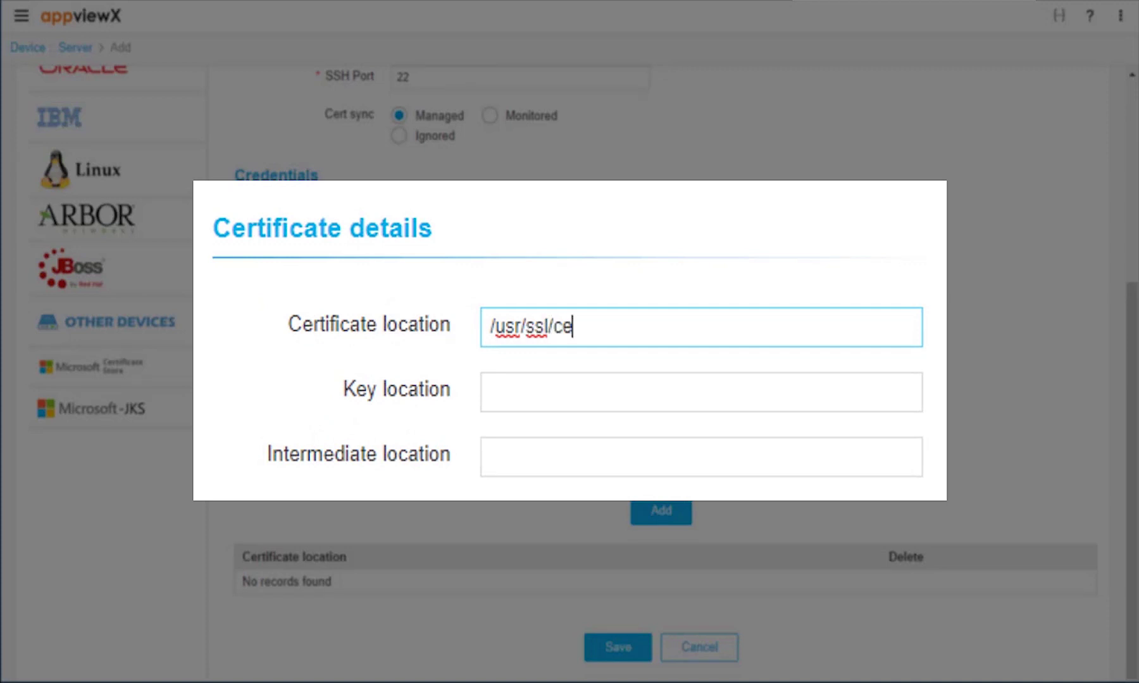
pyautogui.write('rts')
pyautogui.press('Tab')
pyautogui.write('/u')
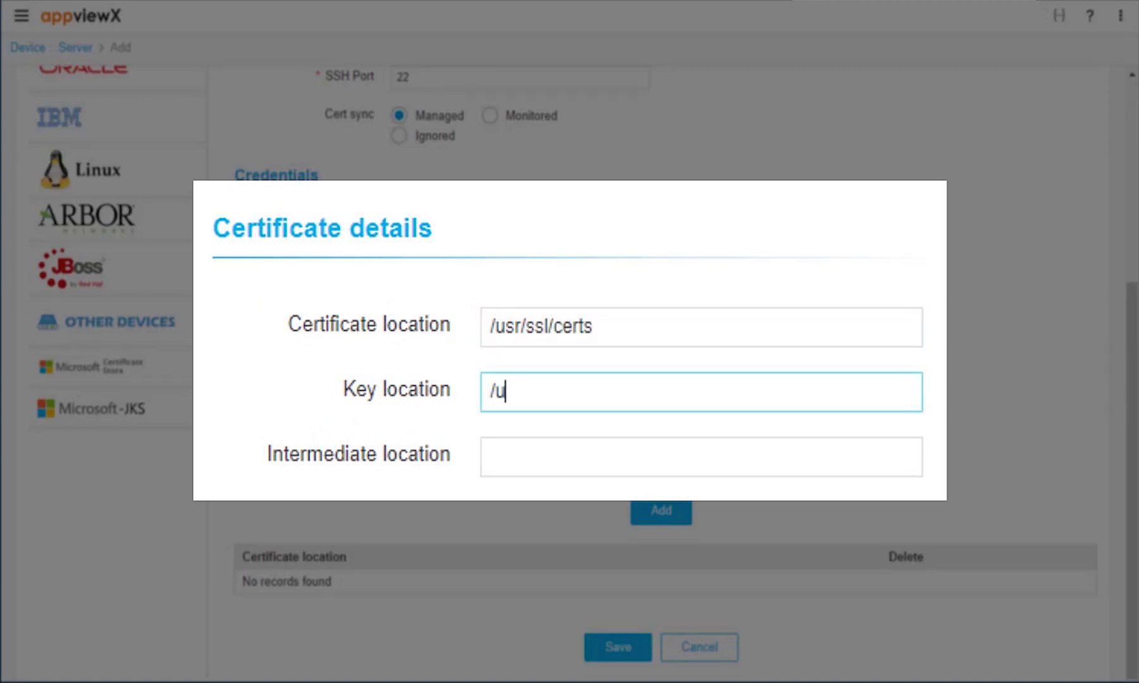
pyautogui.write('sr/ssl/private')
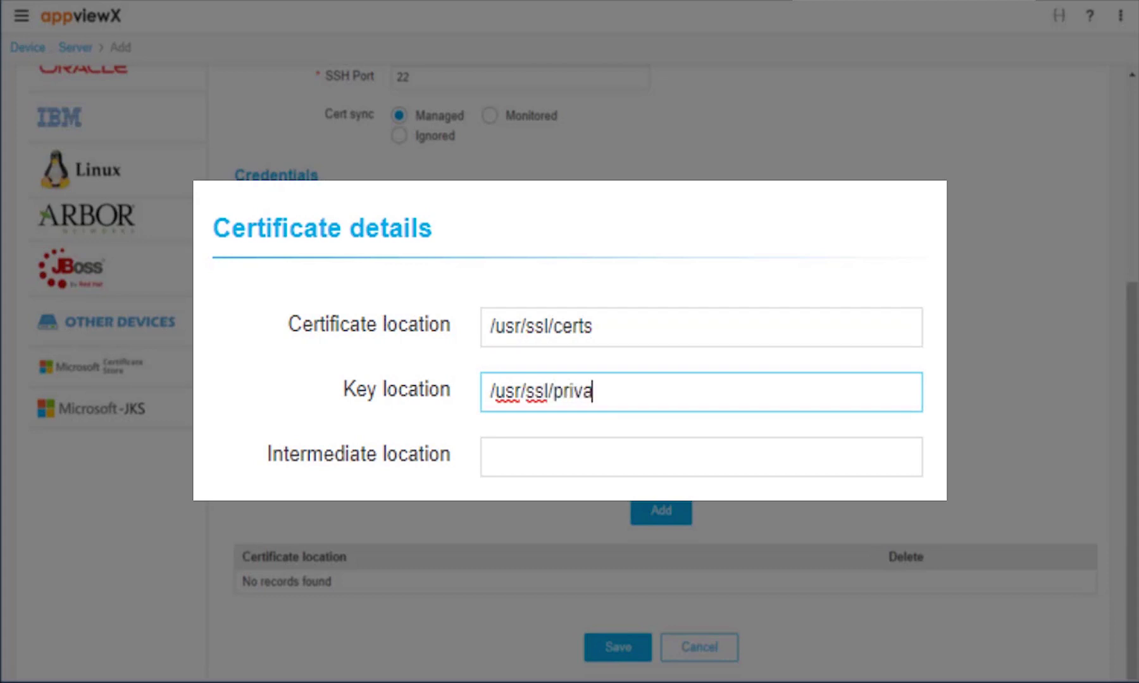
pyautogui.press('Return')
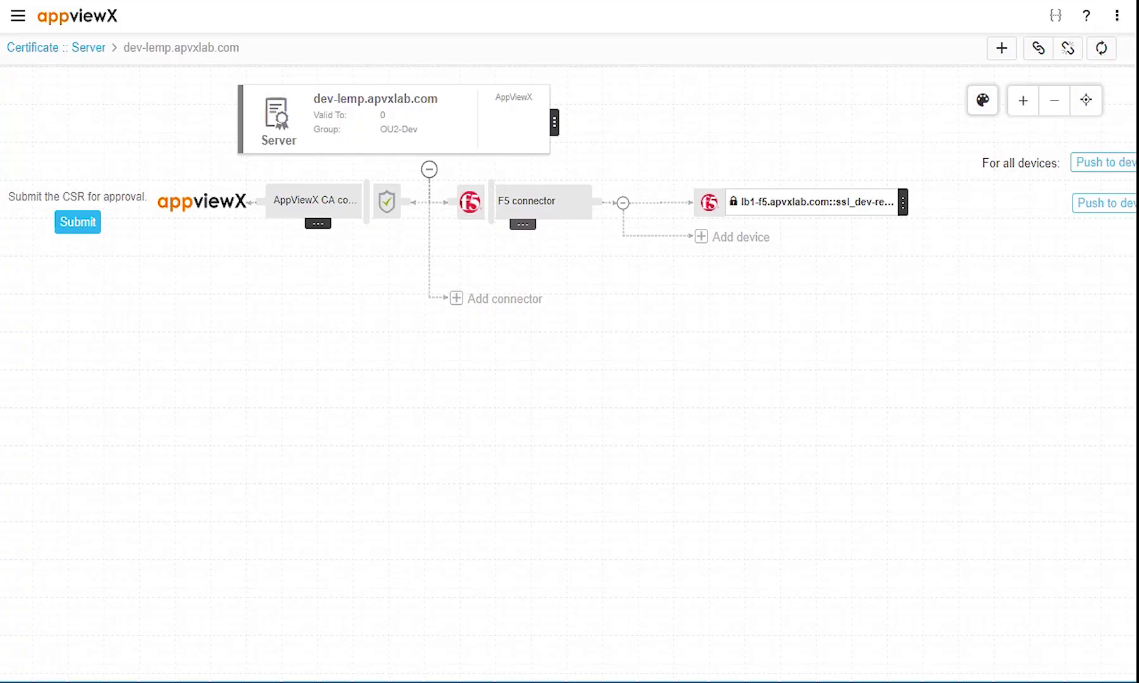
# Submit the dev-lemp.apvxlab.com CSR for approval without comments, and check the work order status of its push to the F5 device
pyautogui.click(78, 222)
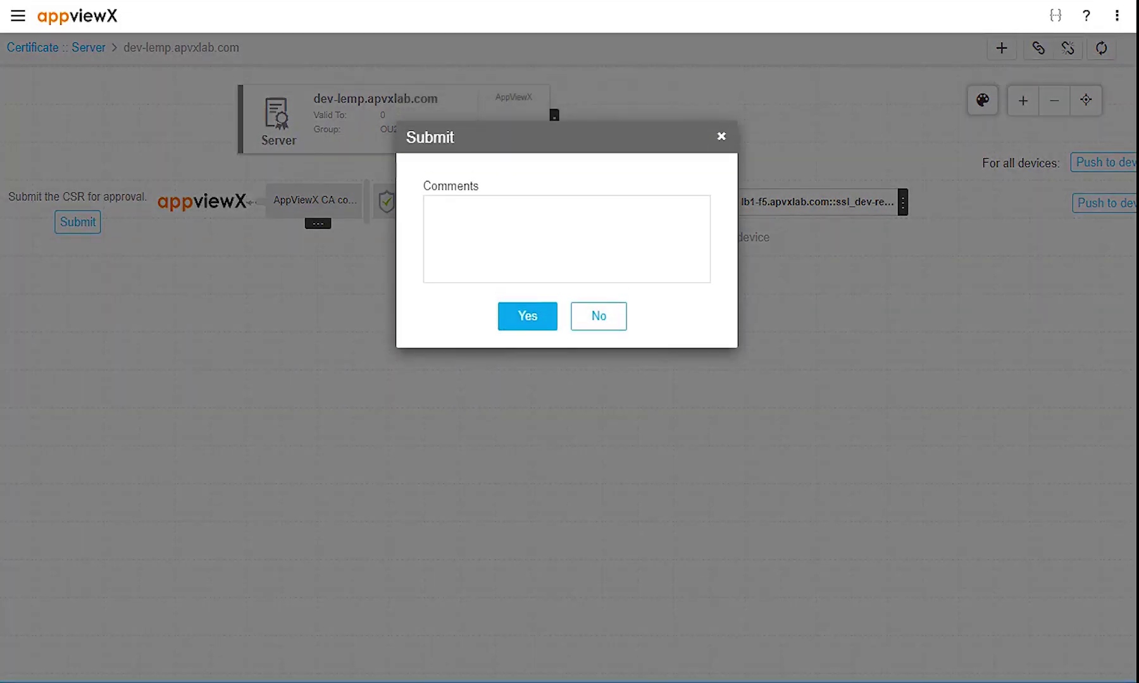
pyautogui.click(527, 316)
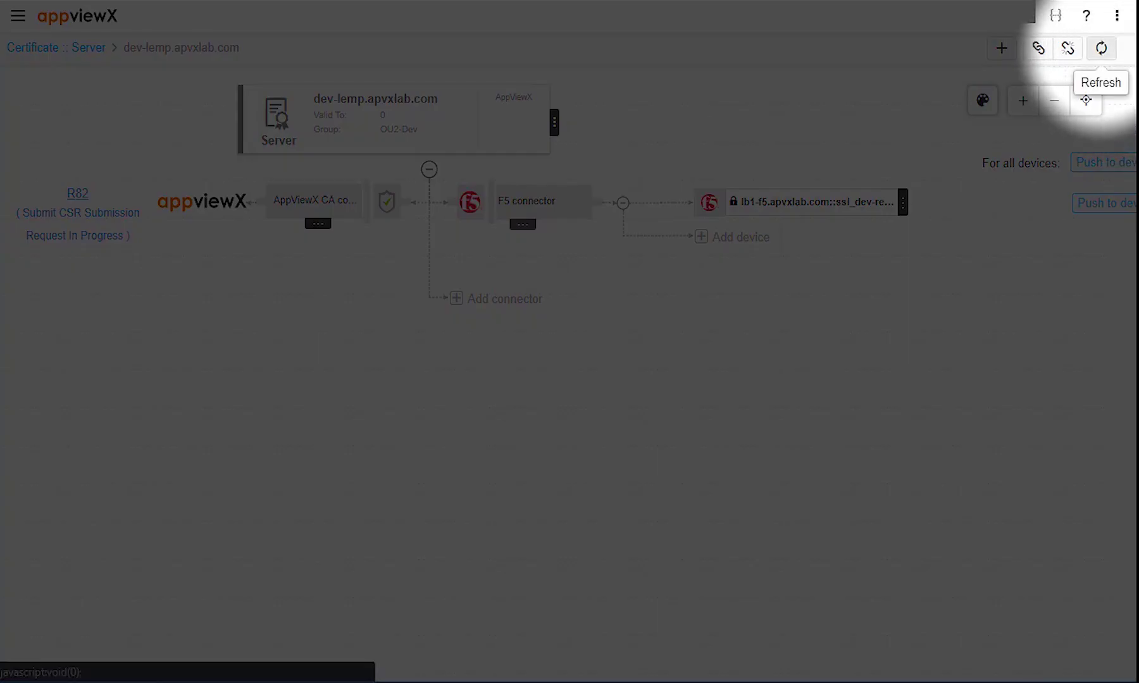
pyautogui.click(1100, 48)
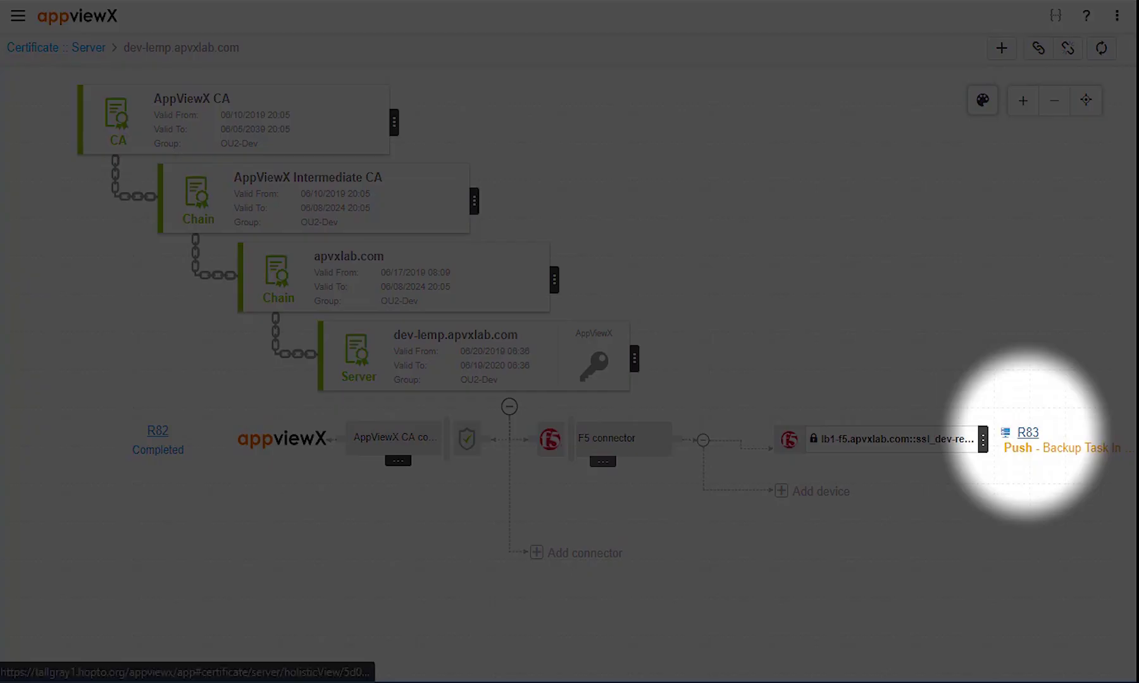
pyautogui.click(1027, 433)
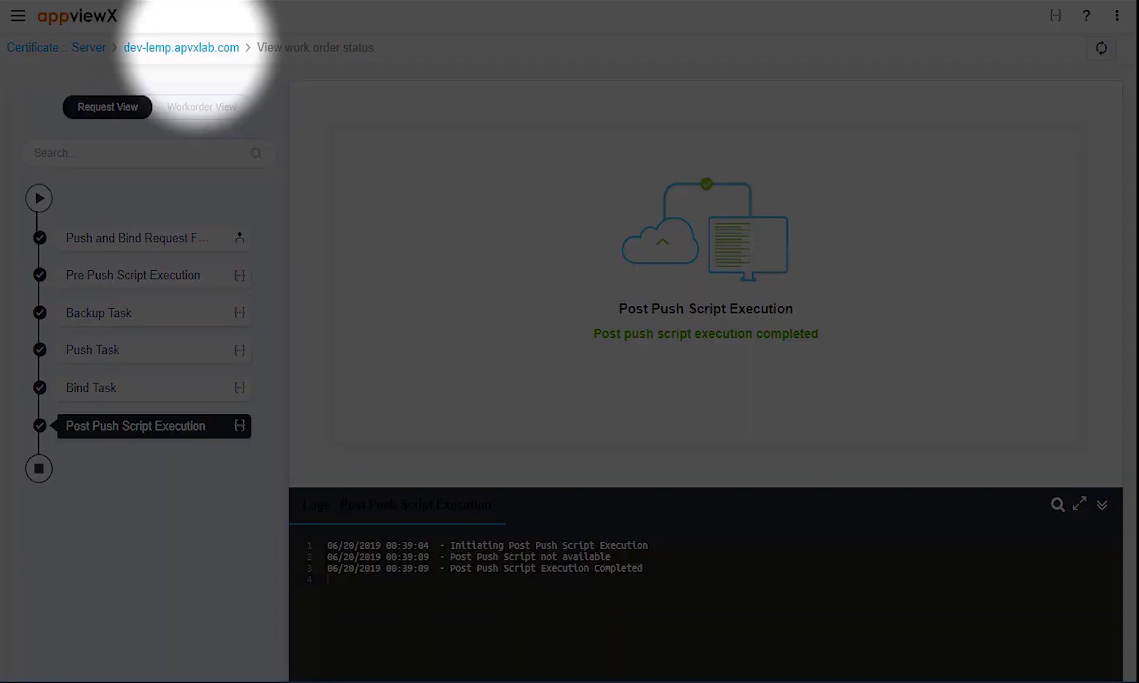
pyautogui.click(181, 48)
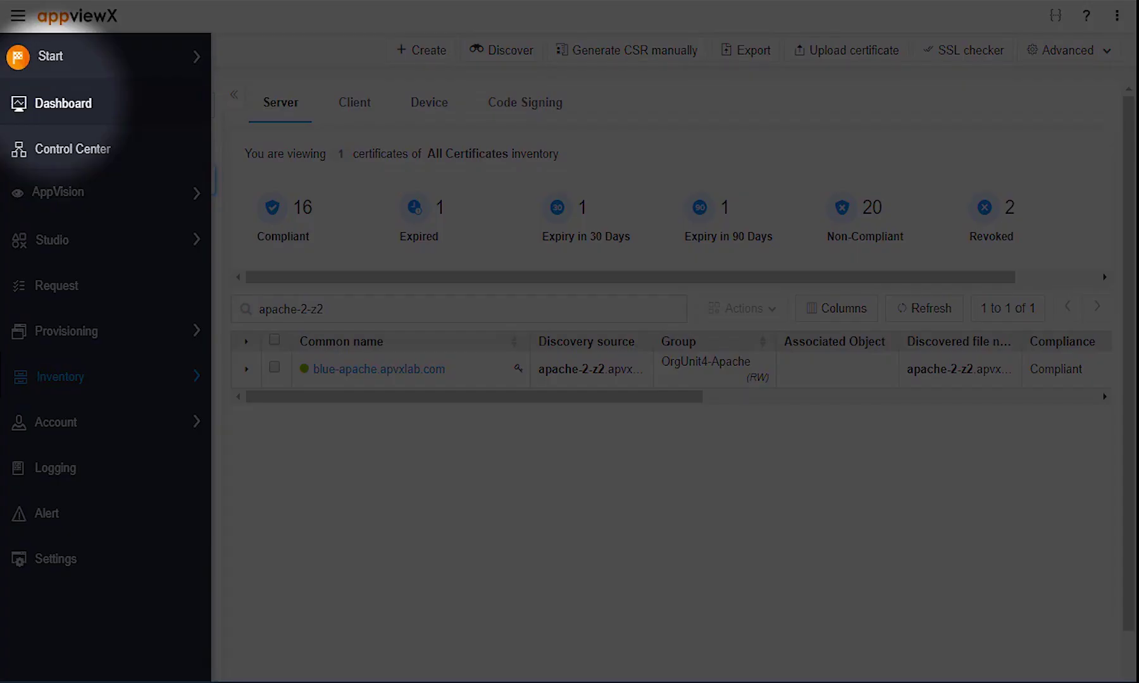
# Examine the server certificate dashboard and the non-compliant entries of the Policy Compliance Report, expanding the details for dev-lemp.apvxlab.com
pyautogui.click(53, 103)
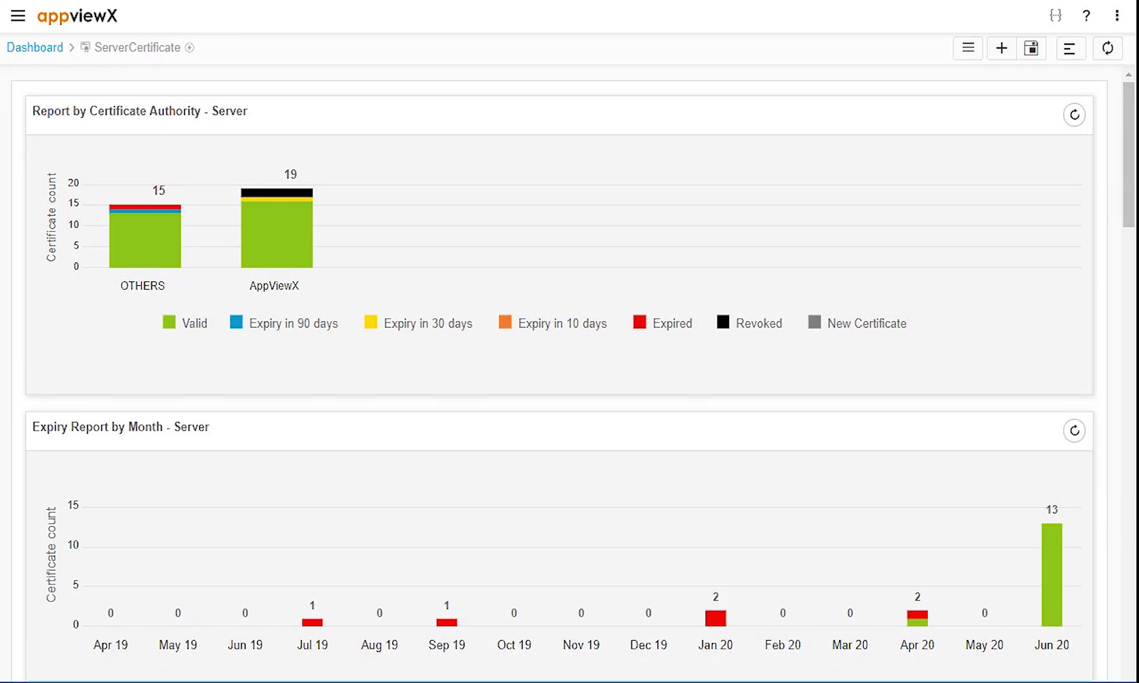
pyautogui.scroll(-6, 559, 373)
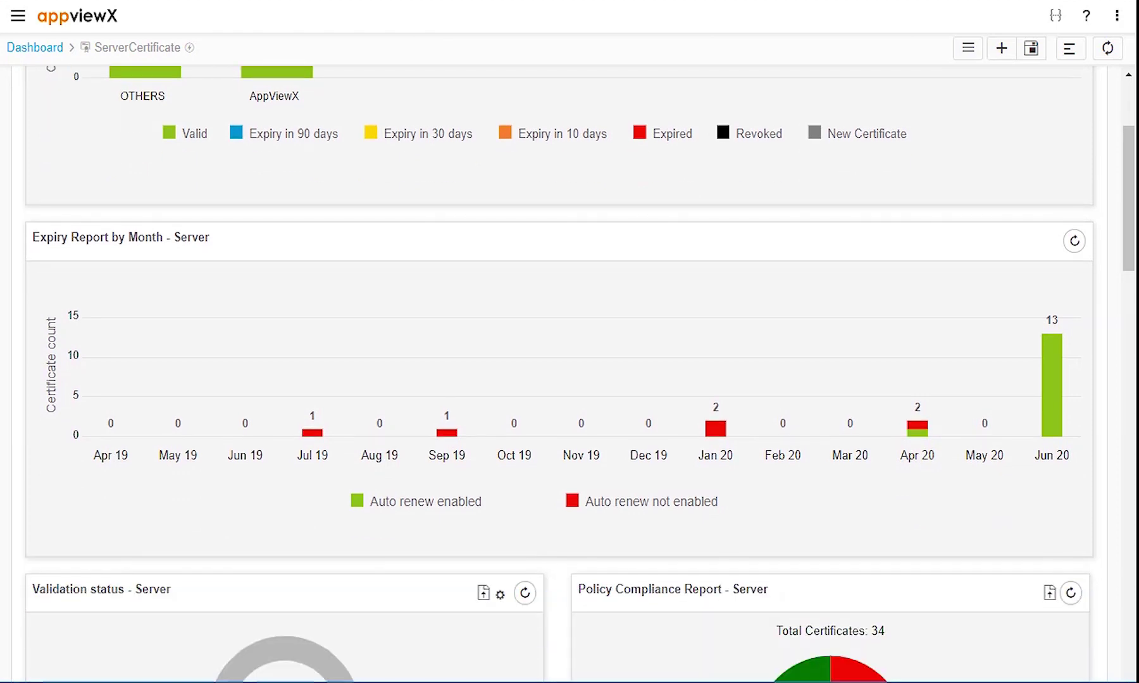
pyautogui.scroll(-3, 797, 380)
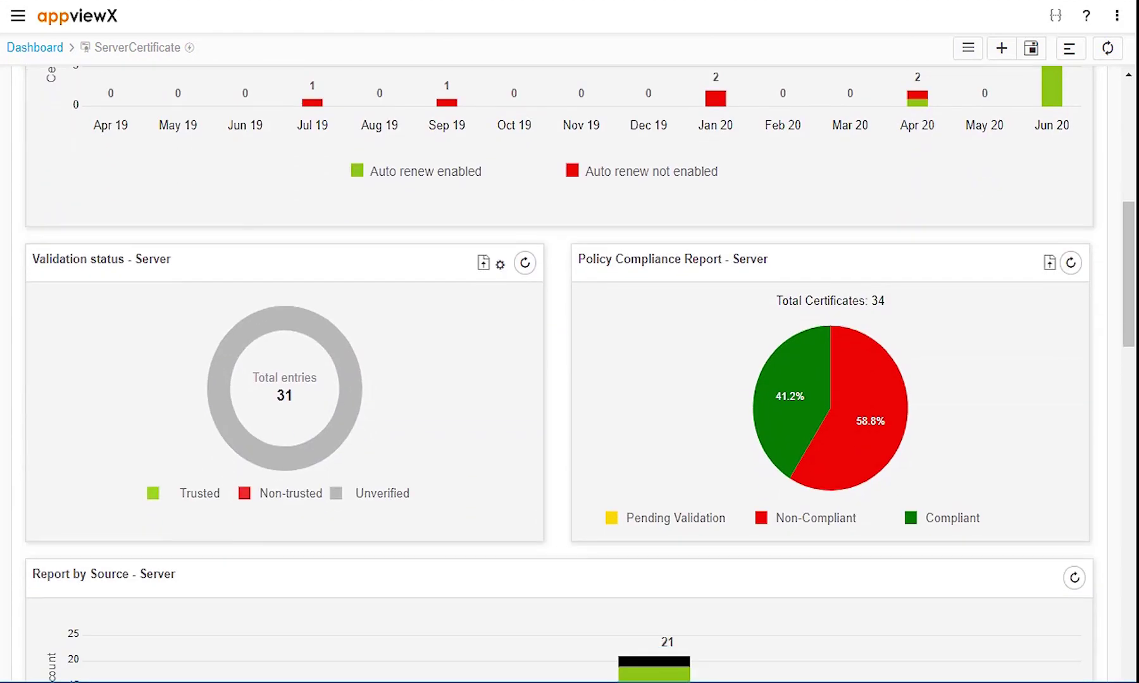
pyautogui.moveTo(797, 380)
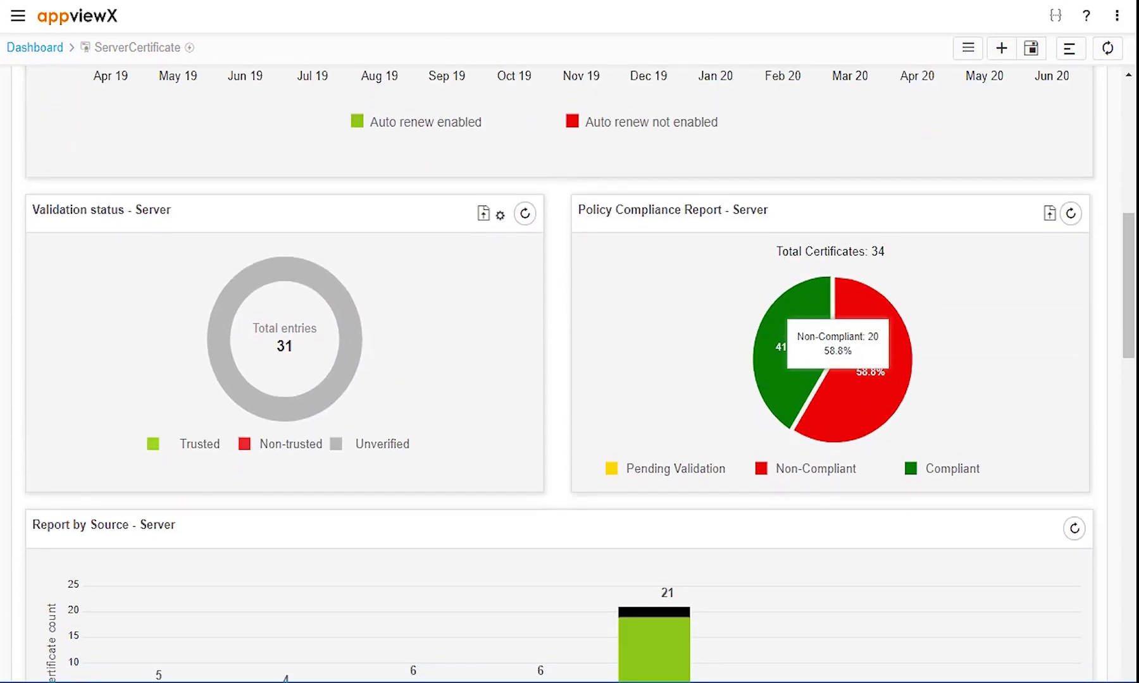
pyautogui.click(876, 379)
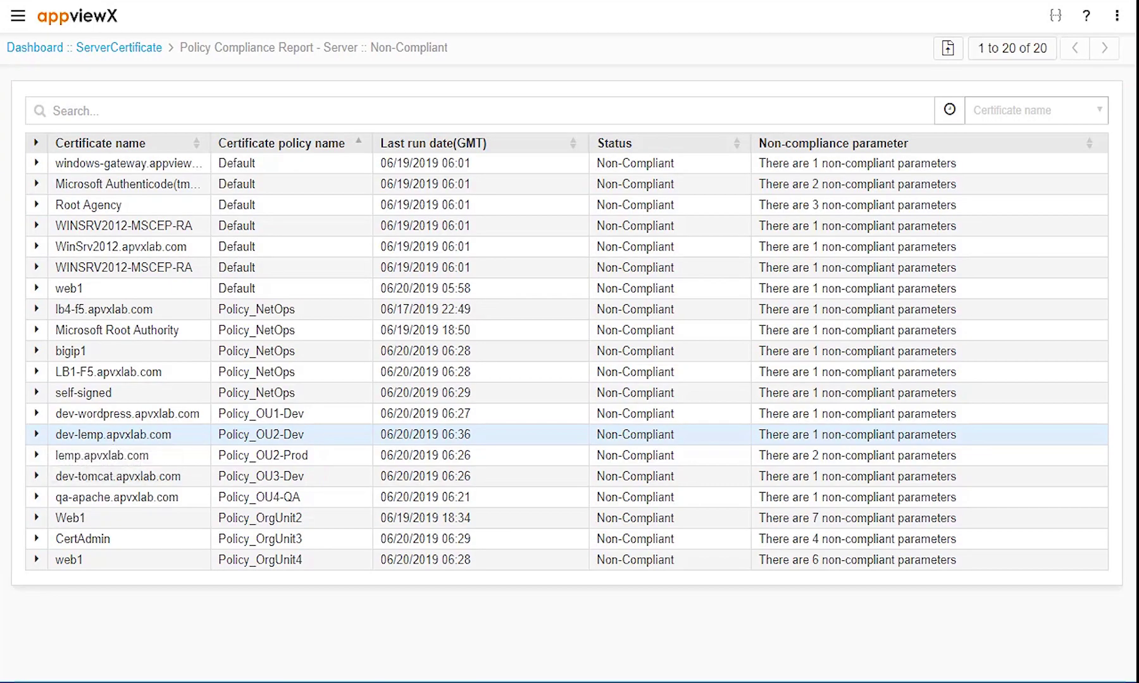
pyautogui.click(37, 434)
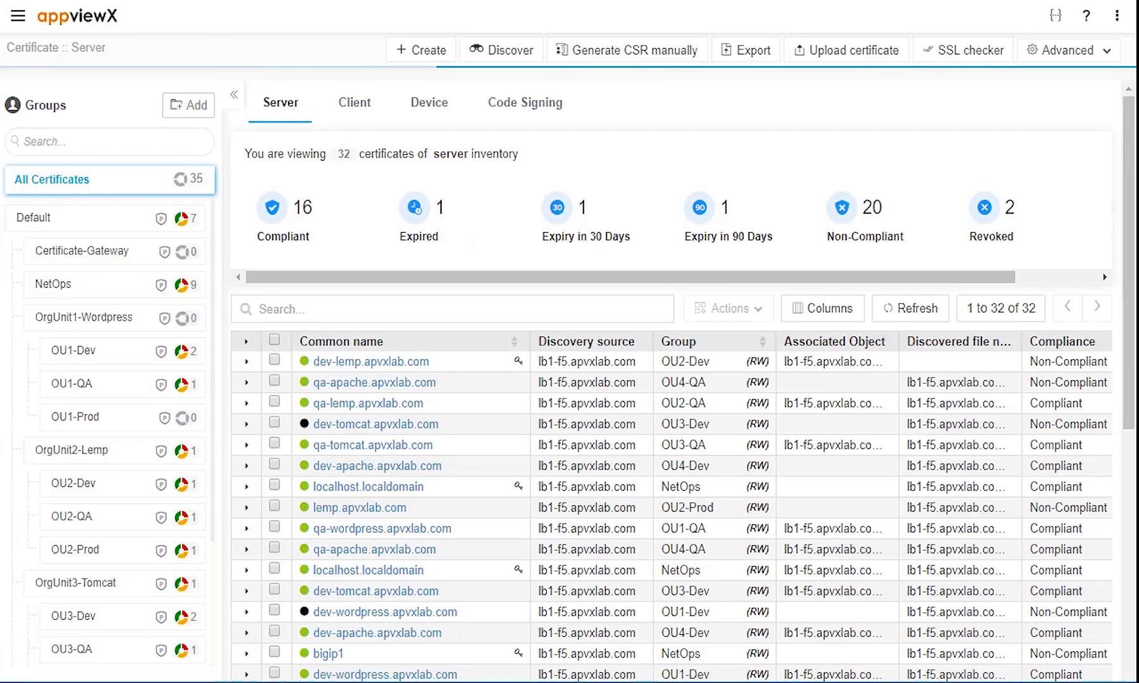
# Find the dev-lemp.apvxlab.com certificate in the inventory and revoke it with the reason Unspecified and the comment "Non-compliant attributes"
pyautogui.write('dev-lemp')
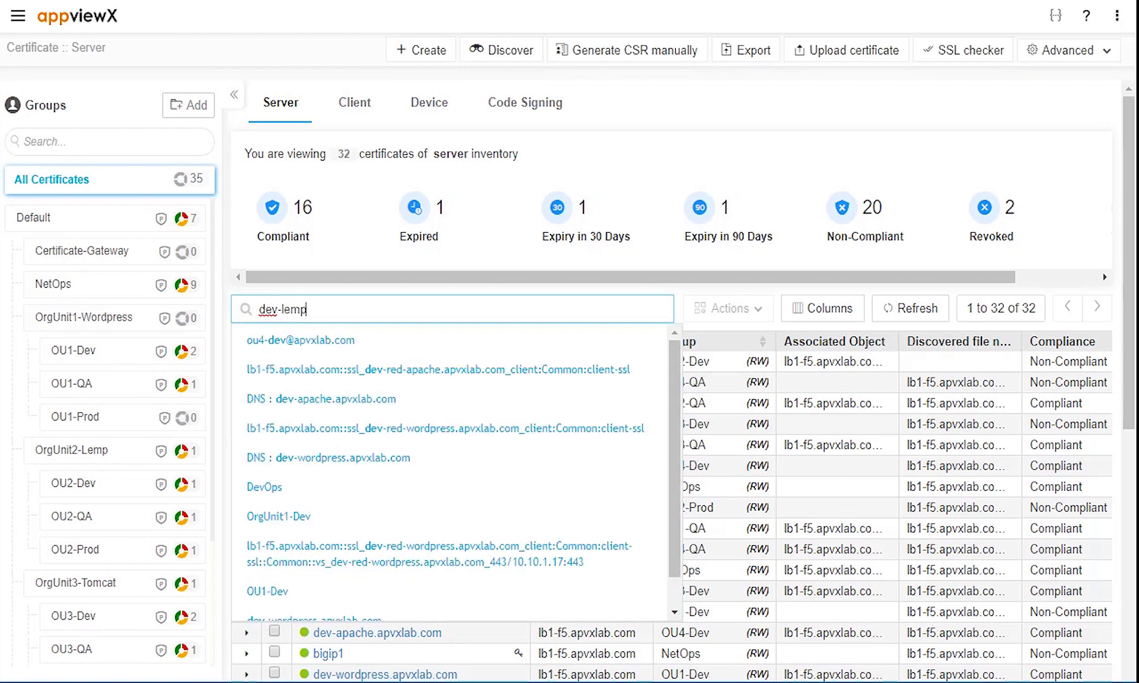
pyautogui.click(303, 369)
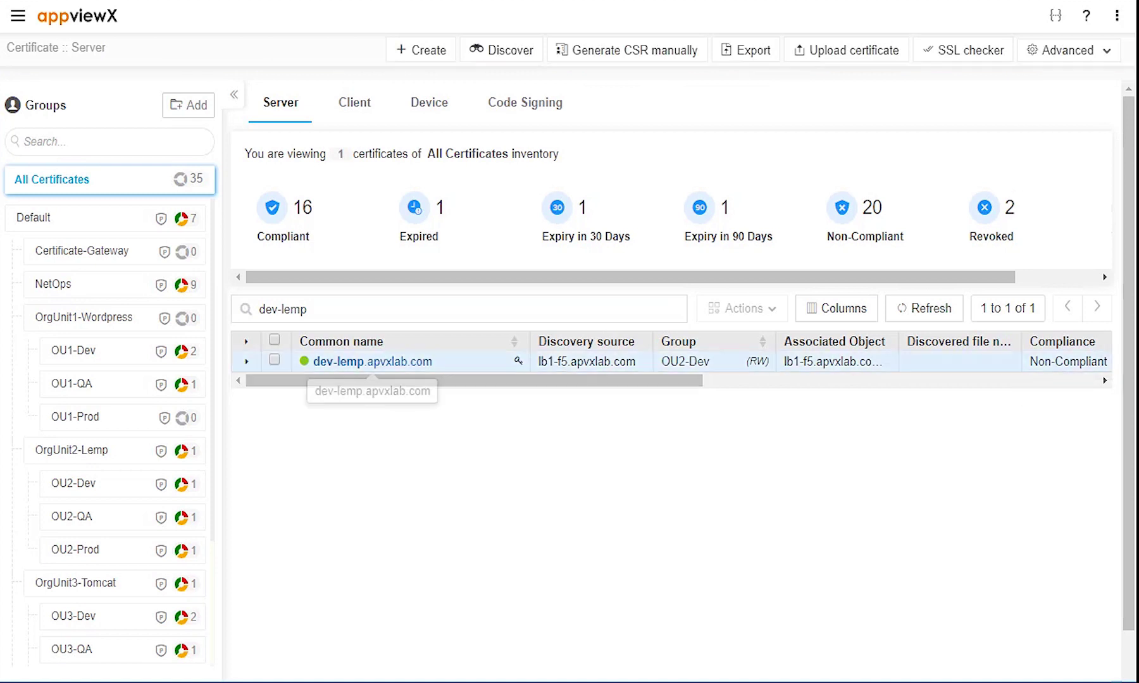
pyautogui.click(378, 362)
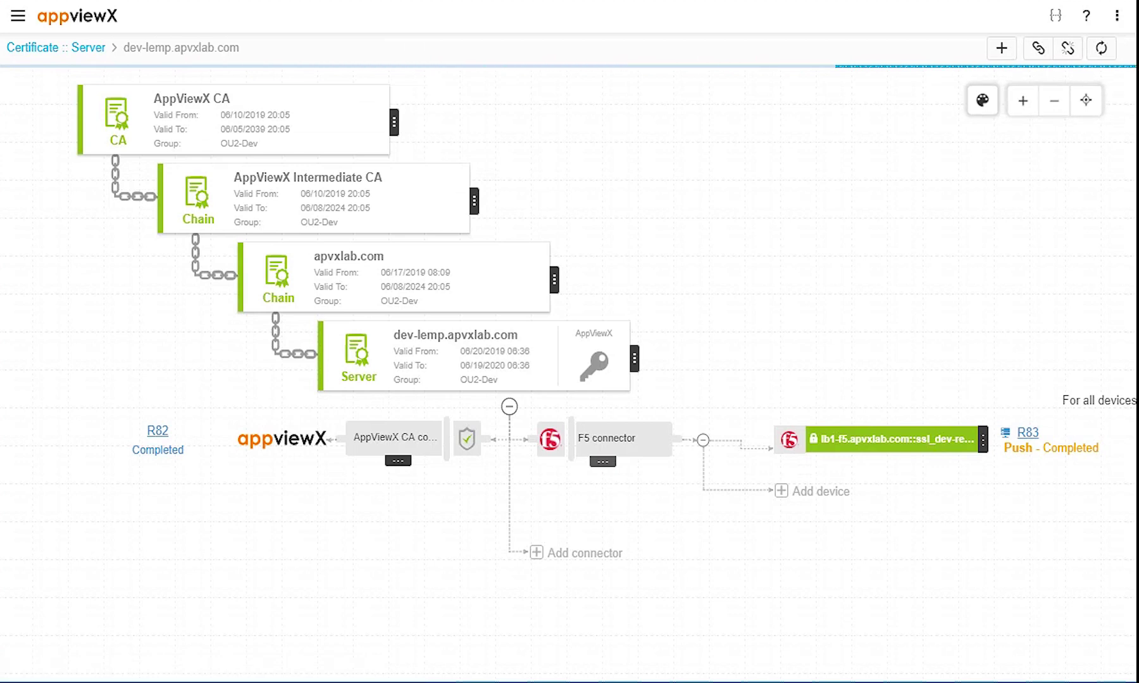
pyautogui.click(634, 360)
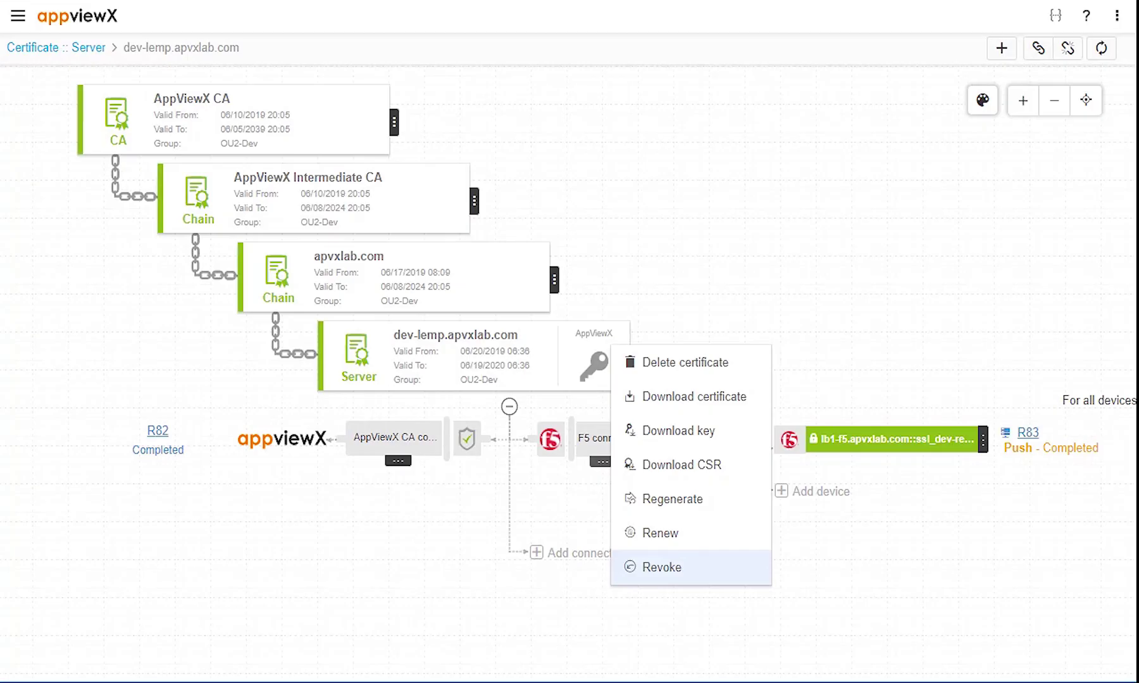
pyautogui.click(657, 567)
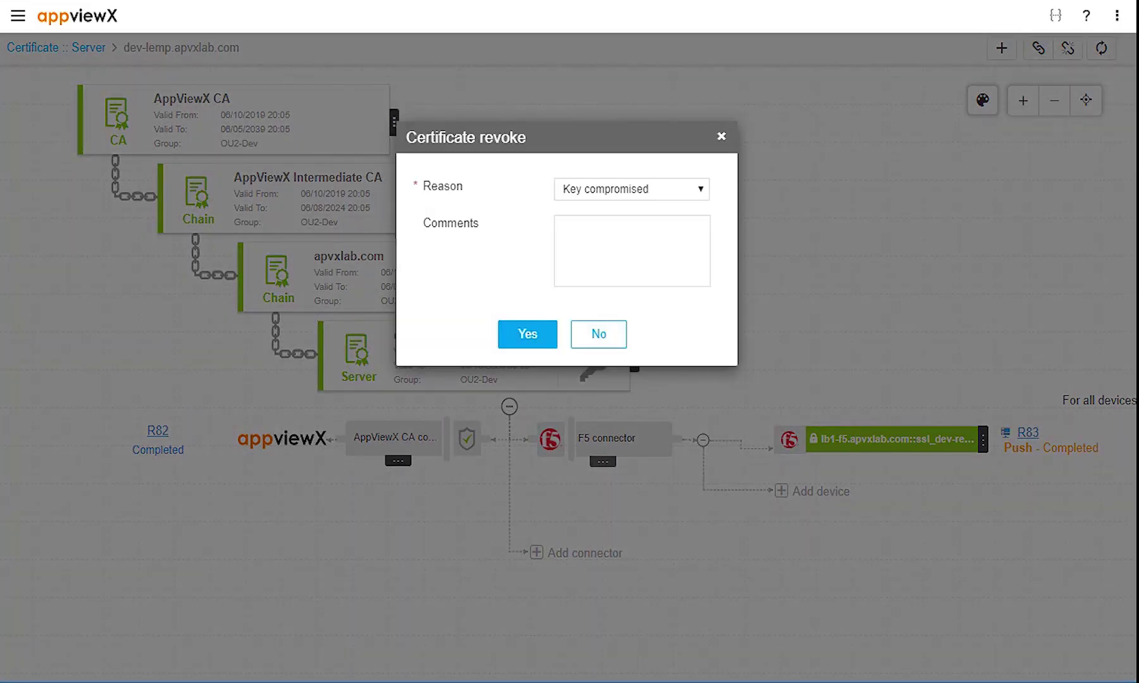
pyautogui.click(631, 189)
pyautogui.click(607, 252)
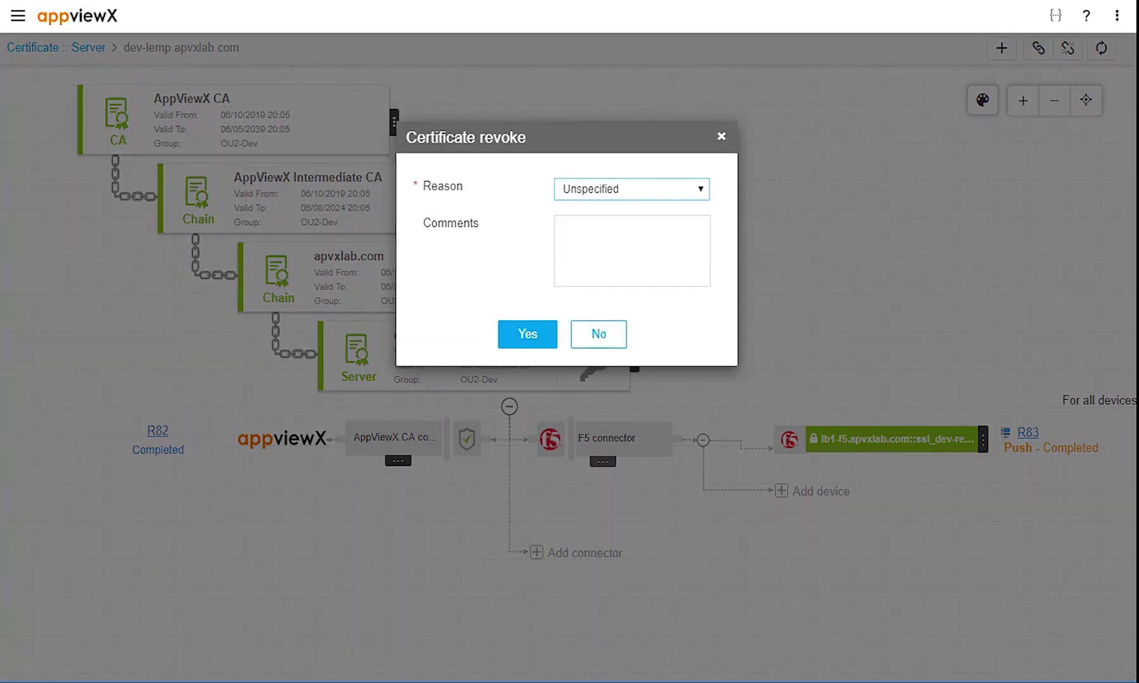
pyautogui.click(607, 250)
pyautogui.write('Non-compliant attributes')
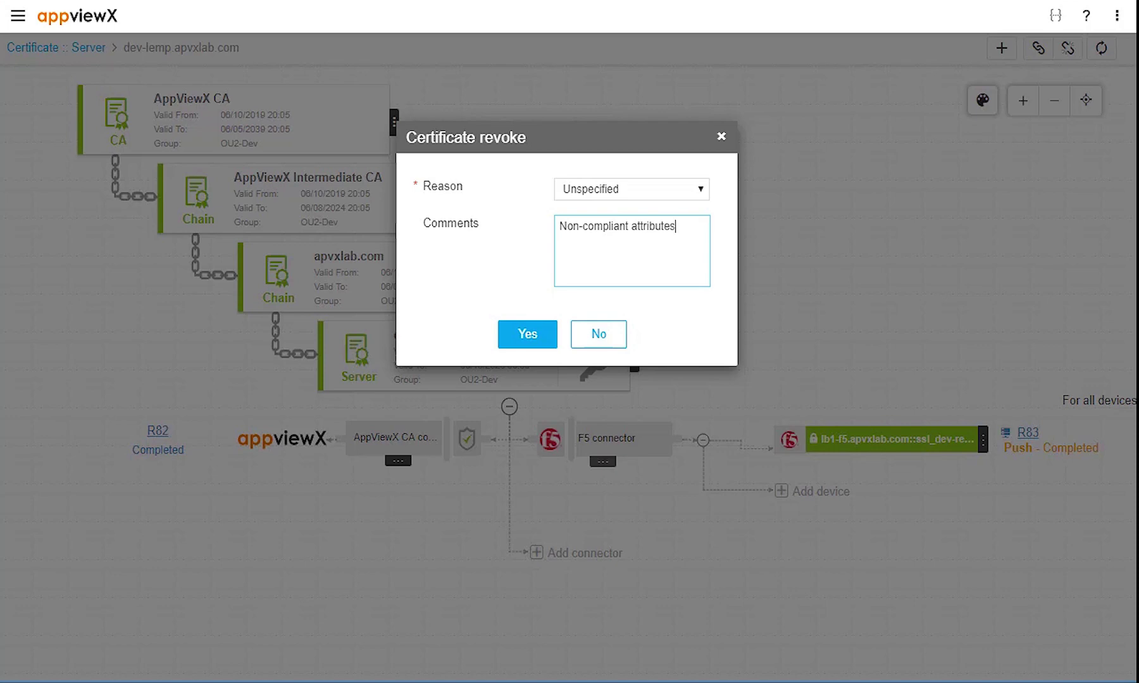
pyautogui.click(527, 334)
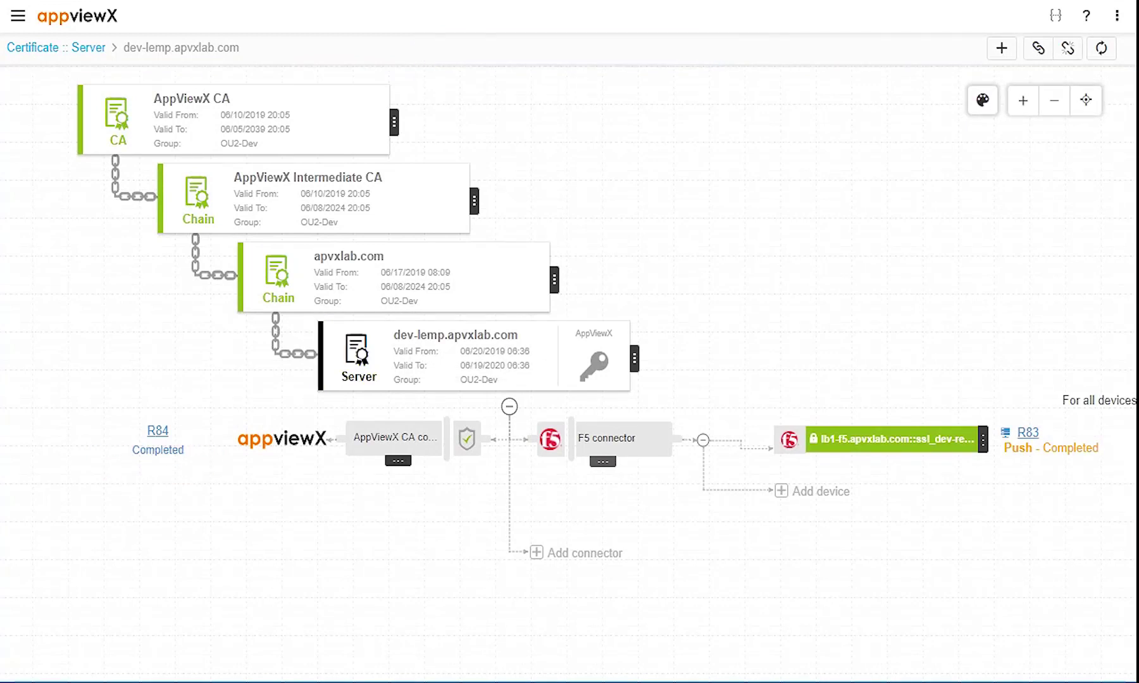
# Regenerate the revoked dev-lemp.apvxlab.com certificate with the organization unit OrgUnit2-Dev
pyautogui.click(635, 358)
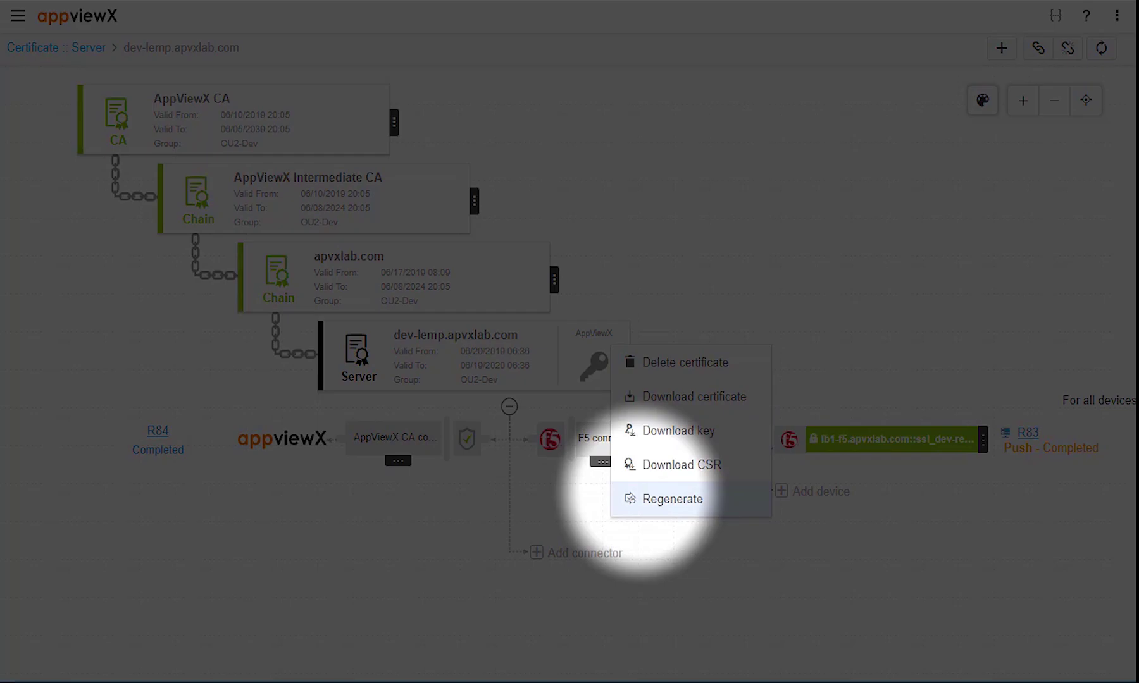
pyautogui.click(672, 498)
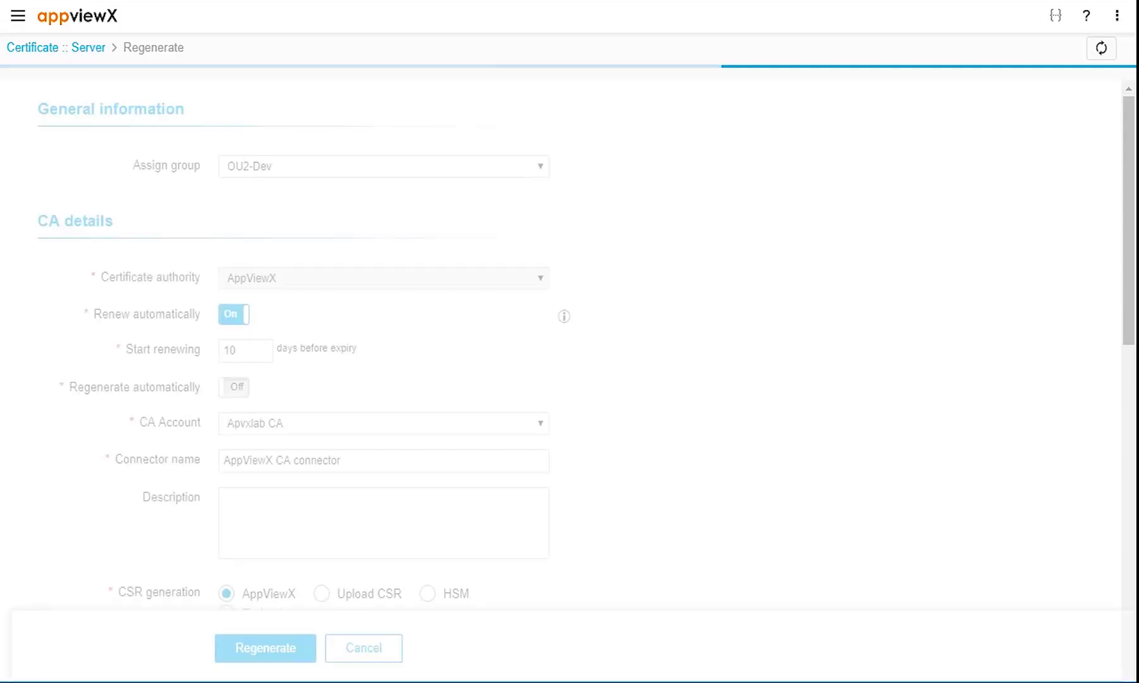
pyautogui.scroll(-4, 586, 337)
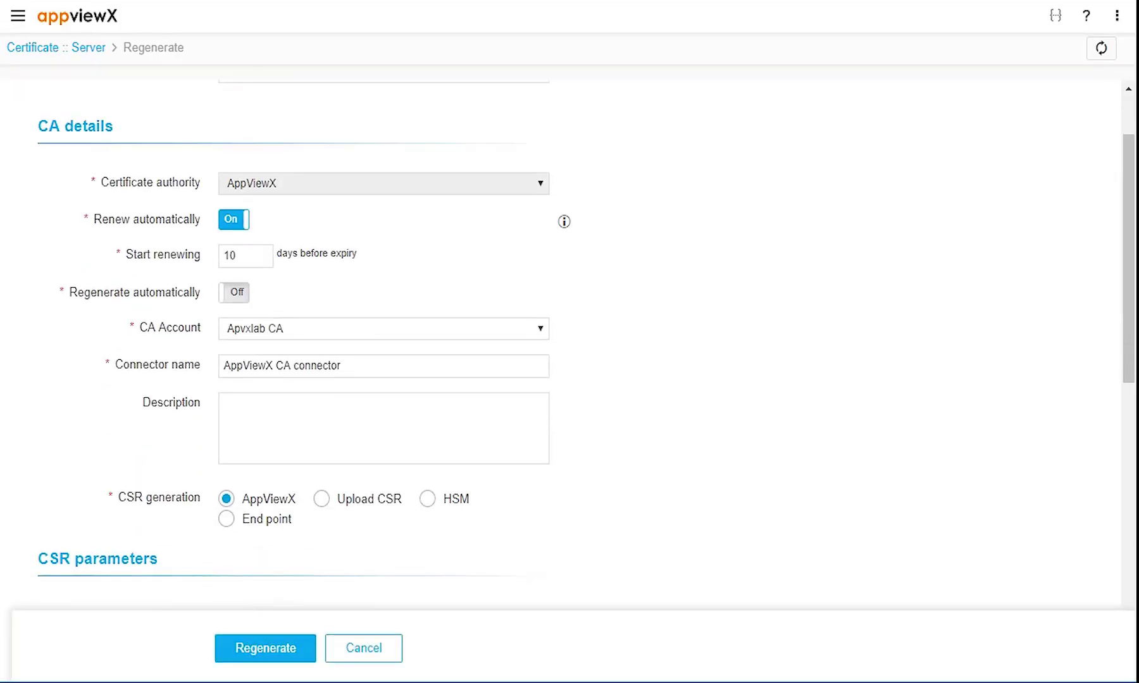
pyautogui.scroll(-3, 586, 337)
pyautogui.scroll(-3, 585, 337)
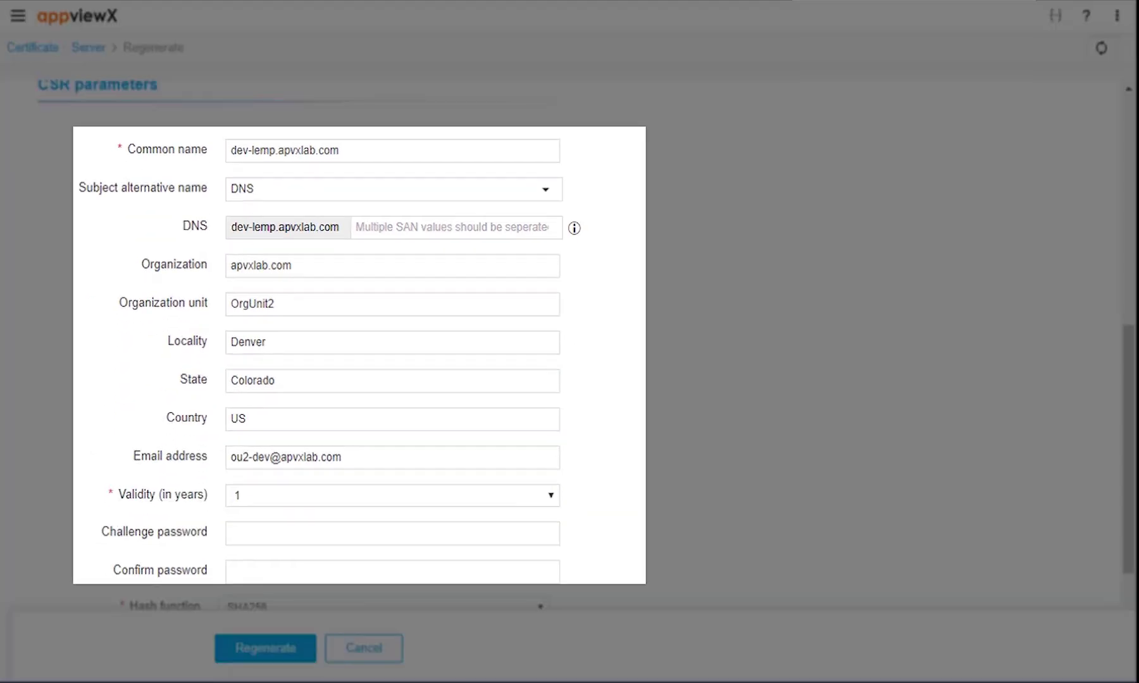
pyautogui.click(275, 304)
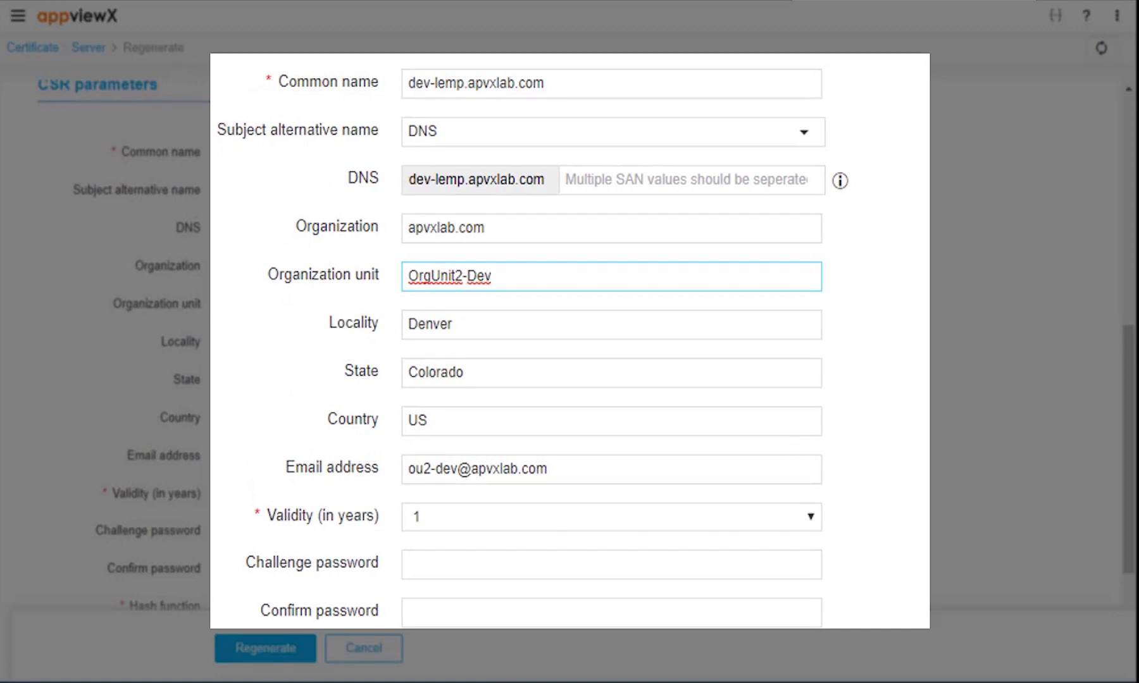
pyautogui.scroll(-2, 604, 346)
pyautogui.scroll(-3, 604, 346)
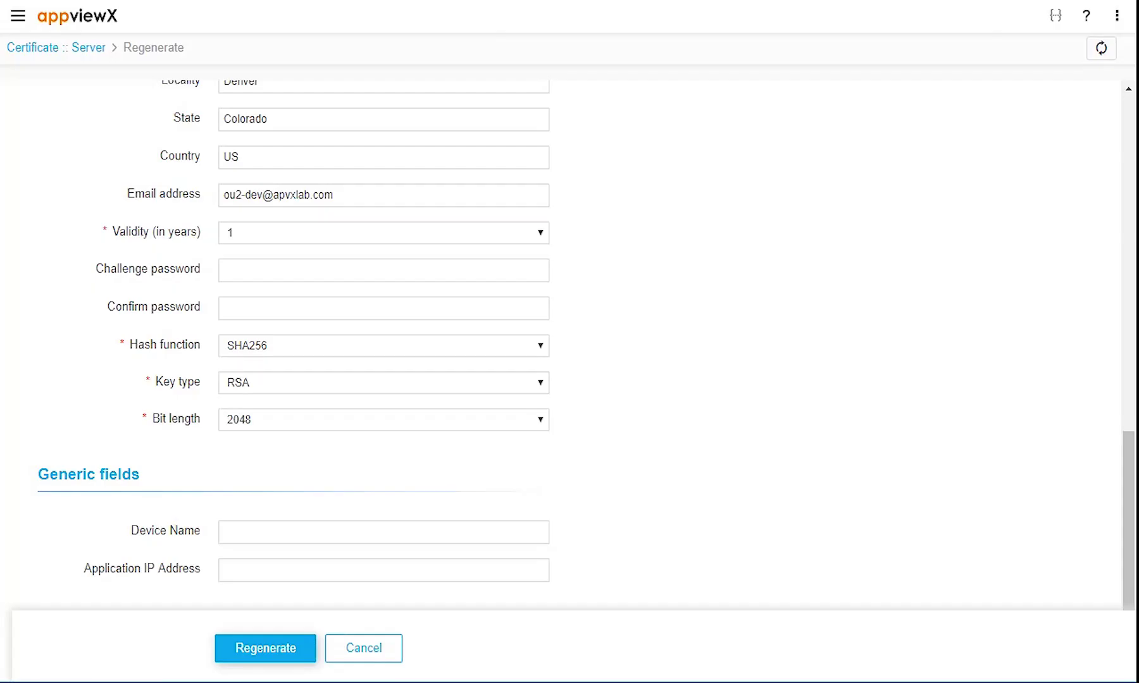
pyautogui.click(266, 648)
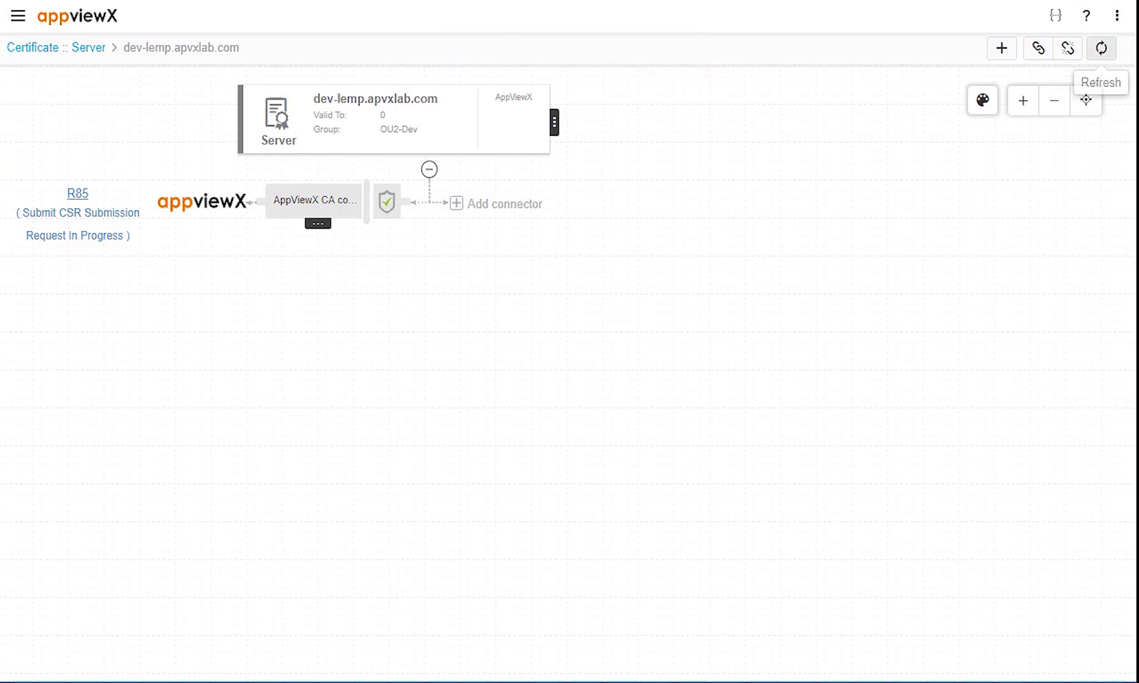
# Refresh the regenerated certificate's view and check the status of its push to the F5 device
pyautogui.click(1101, 48)
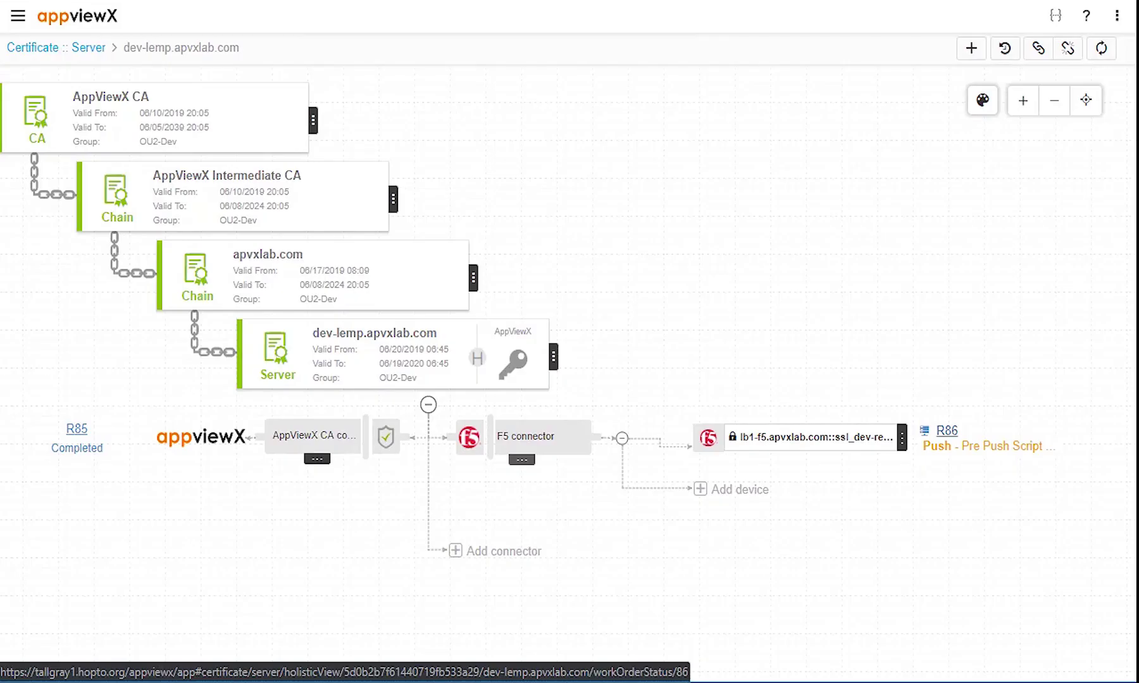
pyautogui.click(946, 431)
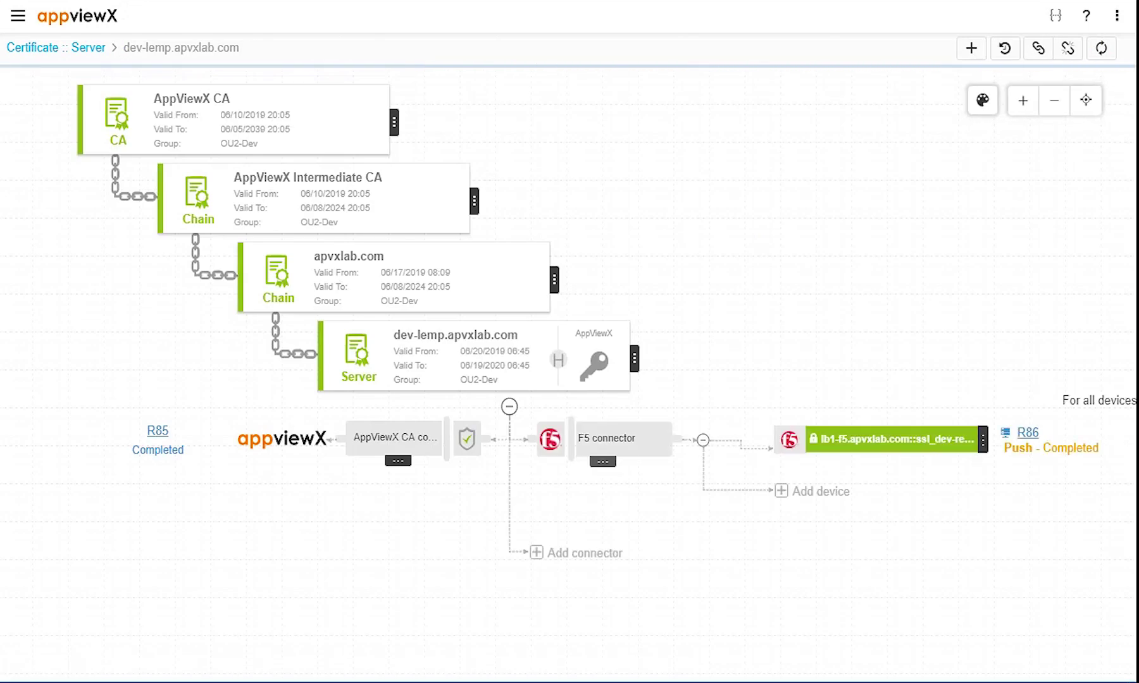
pyautogui.hscroll(3, 569, 354)
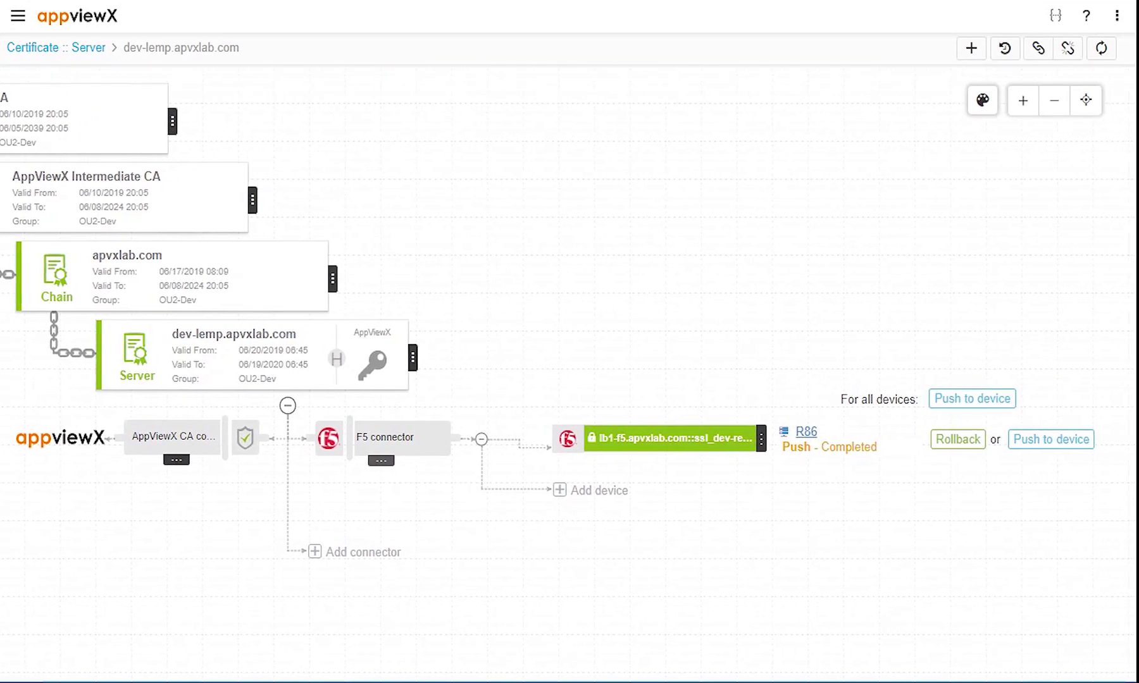
# Search the certificate inventory for dev-lemp and check the compliance of the regenerated certificate
pyautogui.click(18, 16)
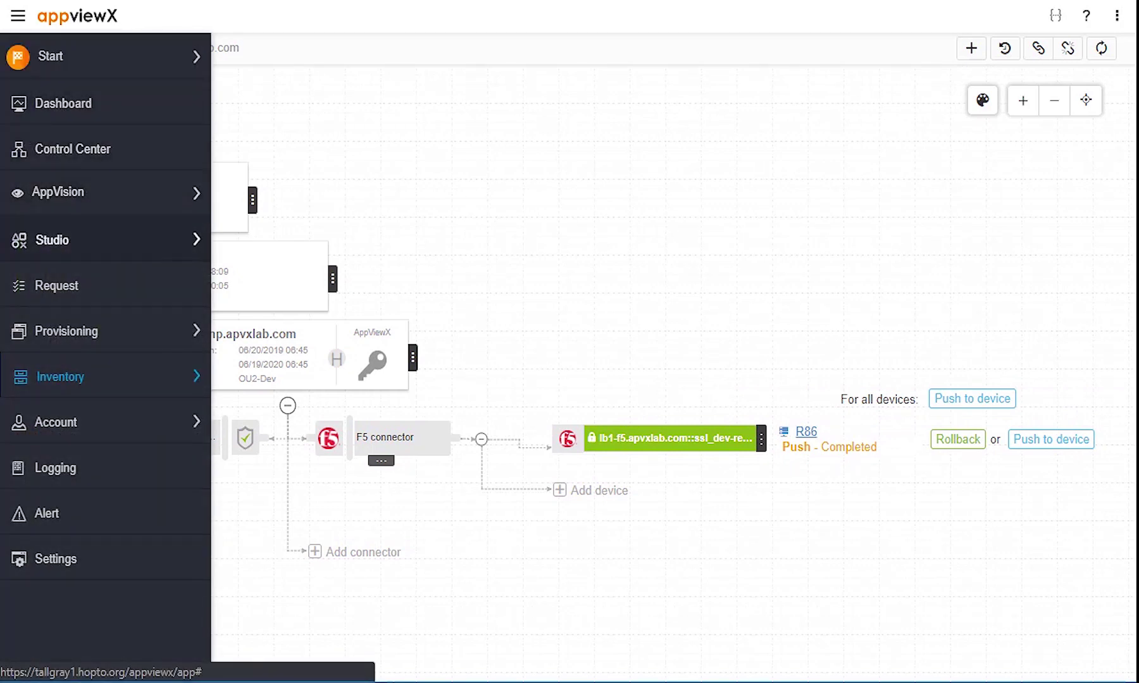
pyautogui.moveTo(105, 377)
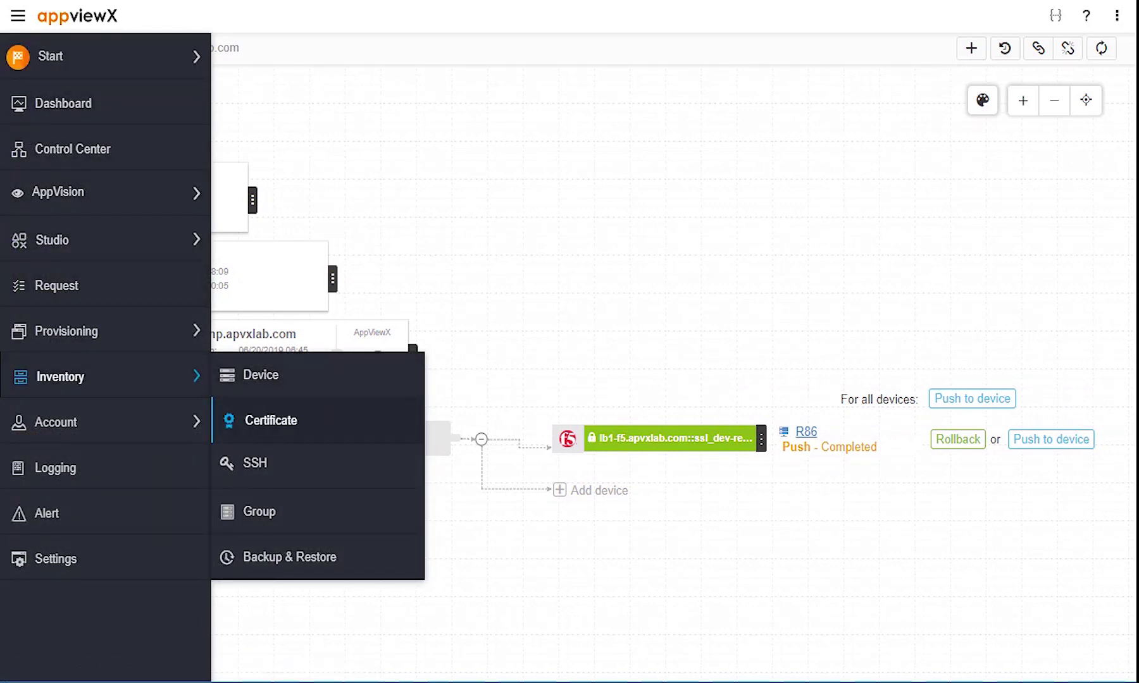
pyautogui.click(270, 421)
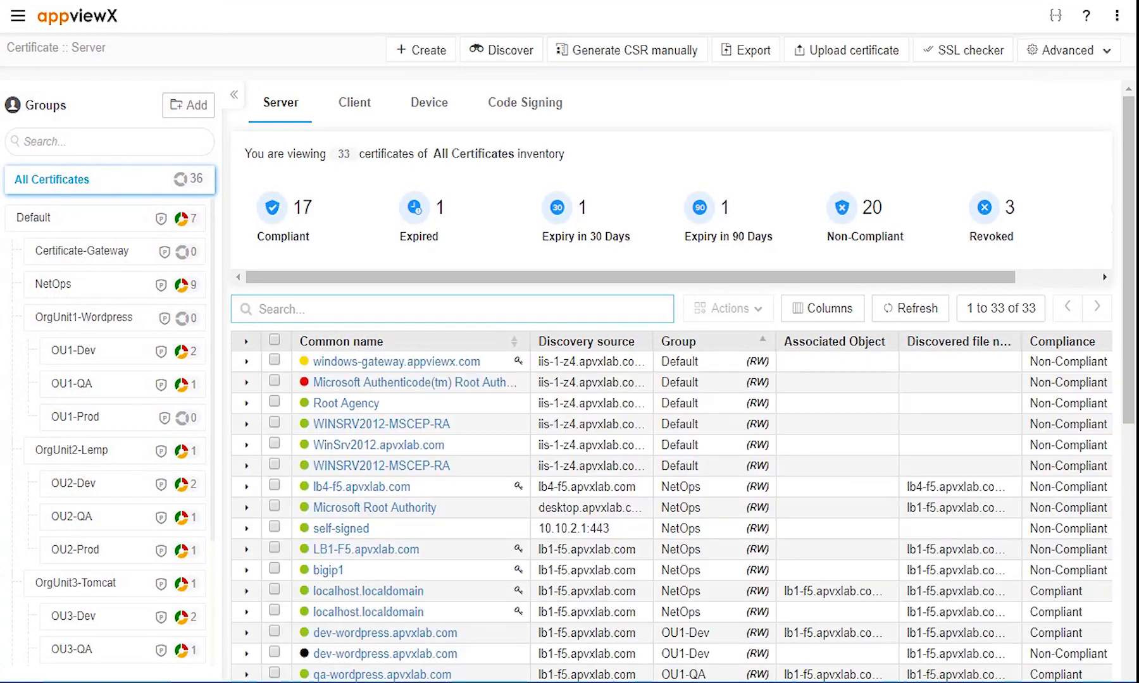
pyautogui.write('dev-lemp')
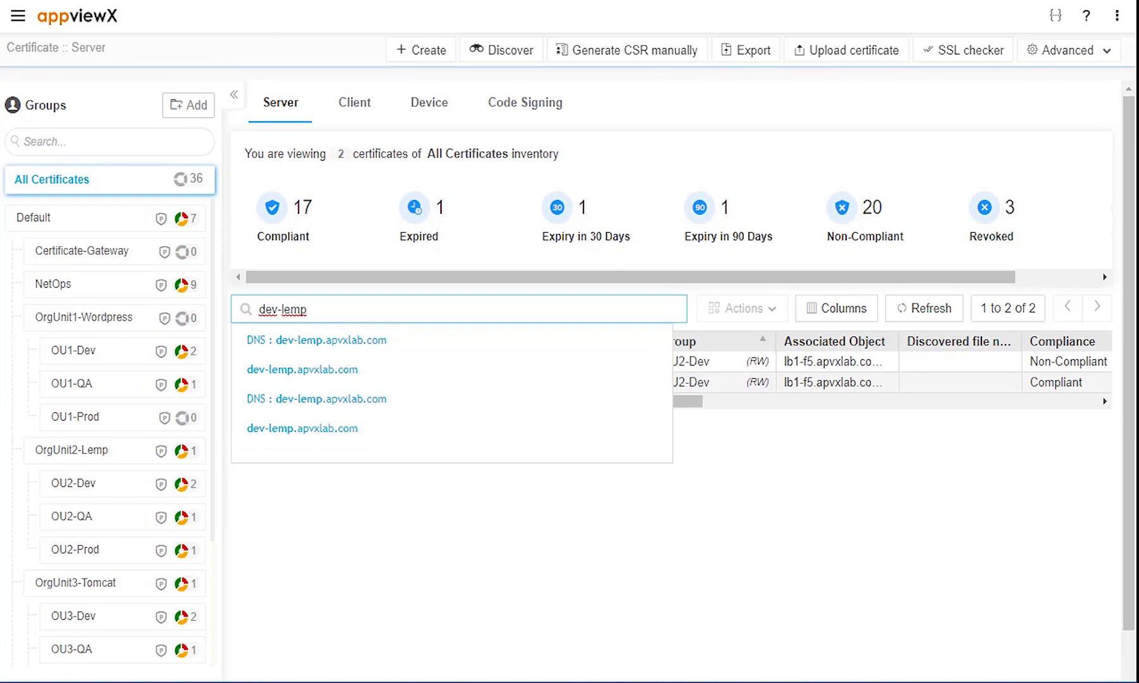
pyautogui.click(836, 383)
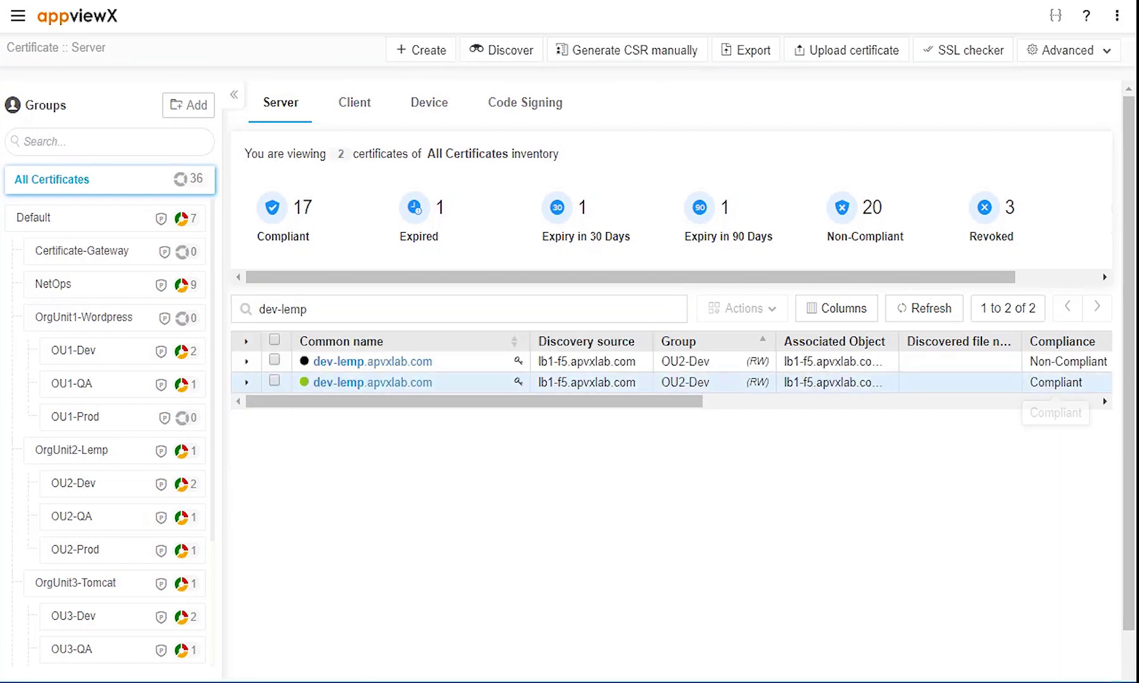